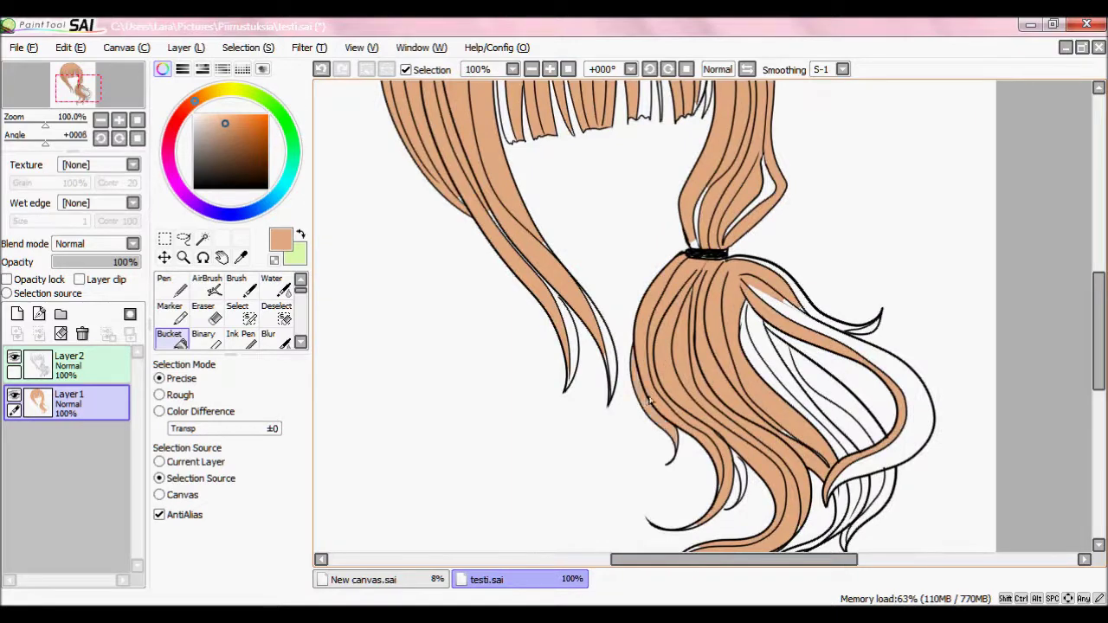
# Bucket-fill the uncoloured strands on the ponytail's right side, including its outer loop, with the light orange-brown hair colour.
pyautogui.click(810, 357)
pyautogui.click(729, 365)
pyautogui.click(737, 374)
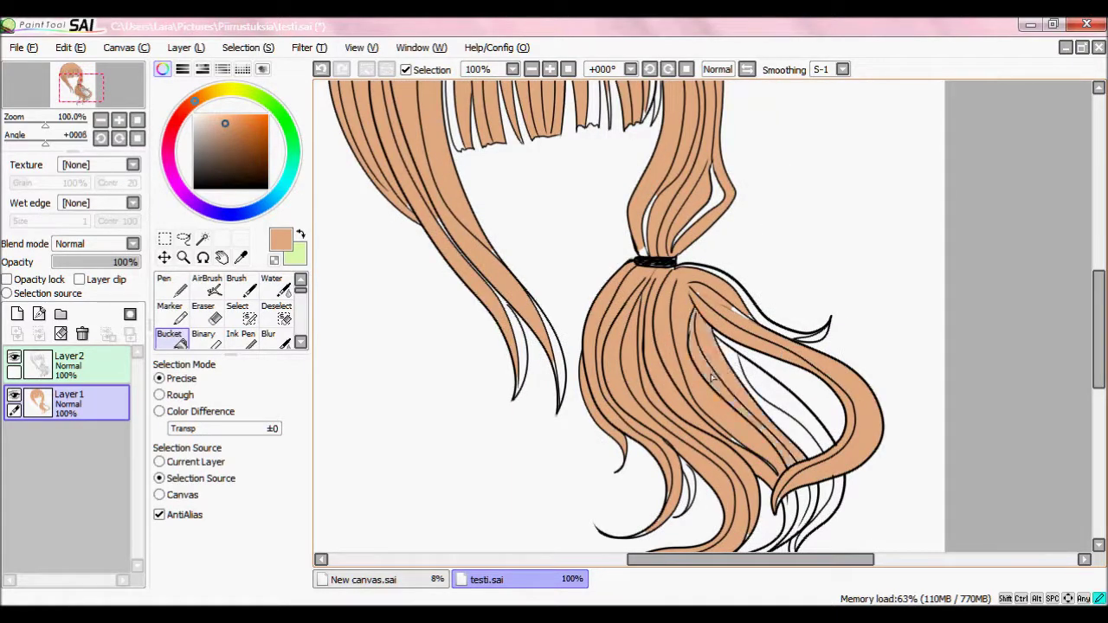
pyautogui.click(743, 378)
pyautogui.click(742, 381)
pyautogui.click(750, 312)
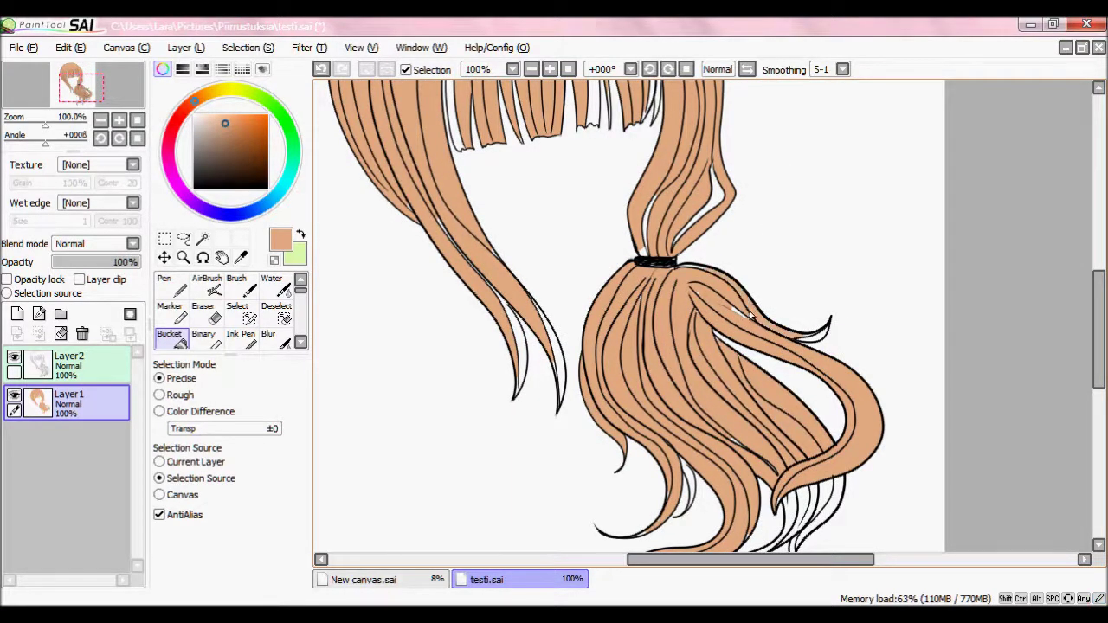
# Fill the uncoloured lower strands and curled tips of the ponytail with the same light orange-brown.
pyautogui.scroll(-3, 756, 318)
pyautogui.scroll(4, 763, 379)
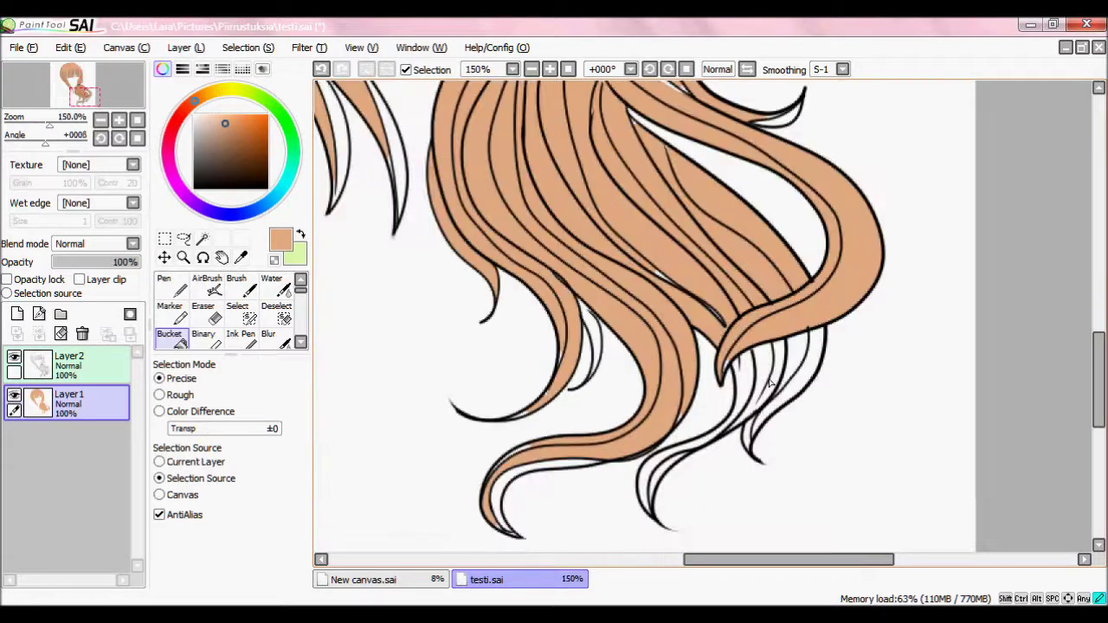
pyautogui.click(791, 379)
pyautogui.click(789, 368)
pyautogui.click(766, 381)
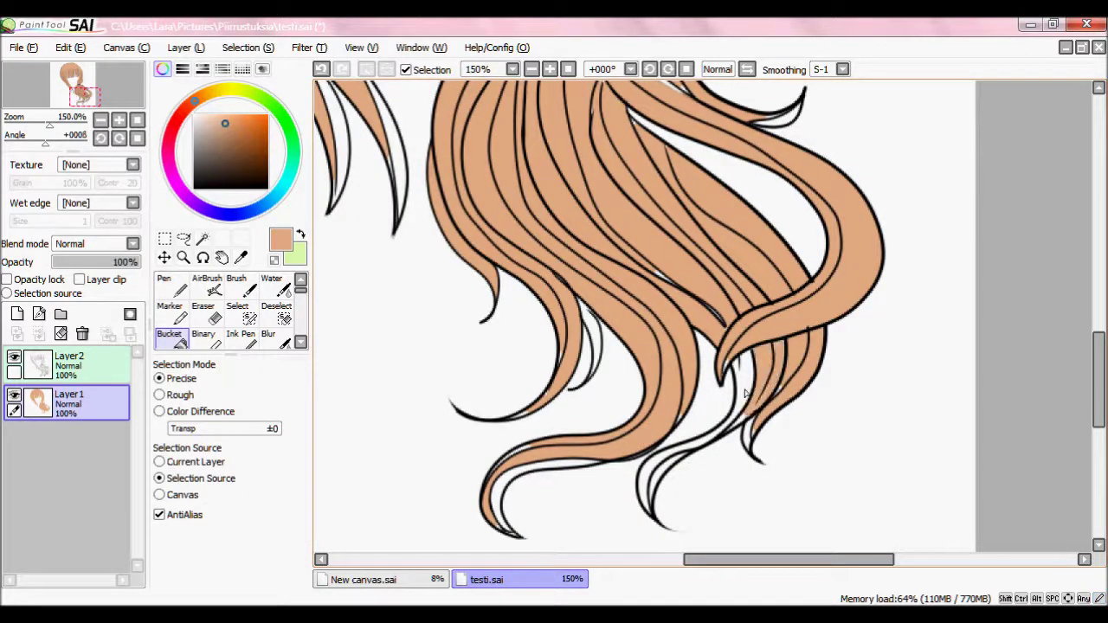
pyautogui.click(744, 385)
pyautogui.click(649, 478)
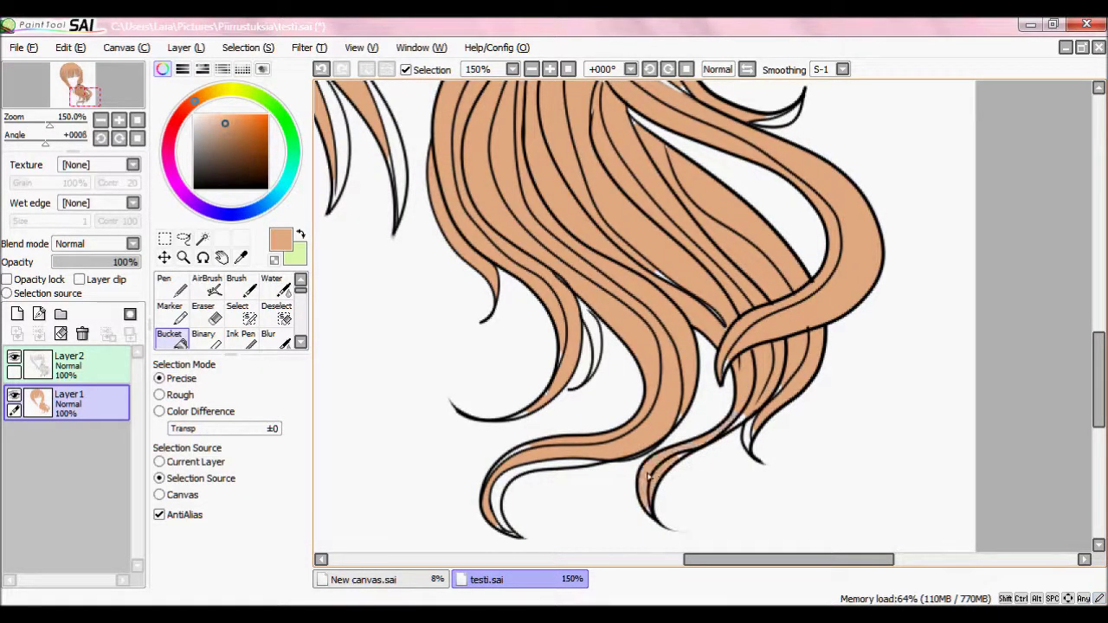
pyautogui.click(533, 470)
# Fill the leftover uncoloured strand areas at the outer edges of the fringe with the hair colour.
pyautogui.scroll(-3, 598, 323)
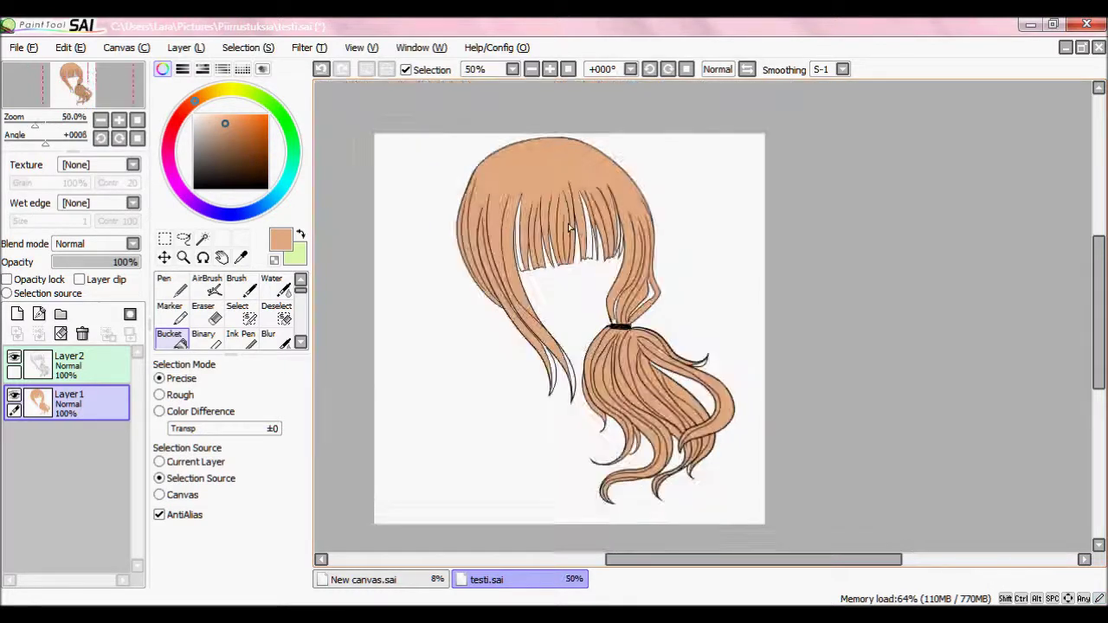
pyautogui.scroll(2, 578, 259)
pyautogui.click(672, 225)
pyautogui.click(472, 269)
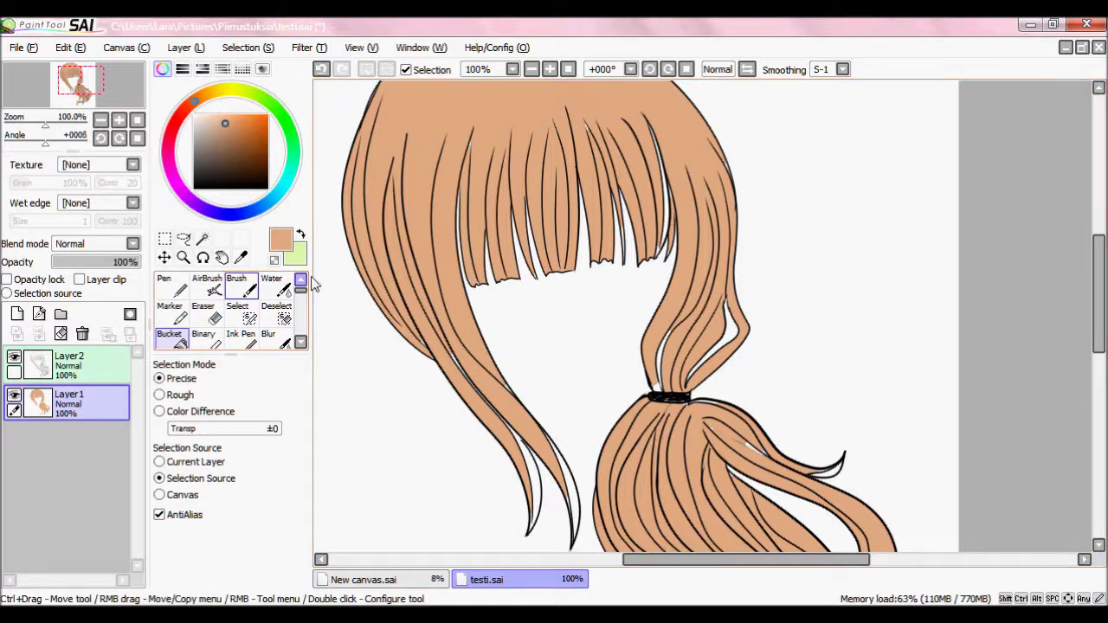
# Set the Pen to the hardest edge, density 100 and size 28, and paint over the white slivers in the fringe's right side.
pyautogui.click(170, 285)
pyautogui.scroll(1, 477, 173)
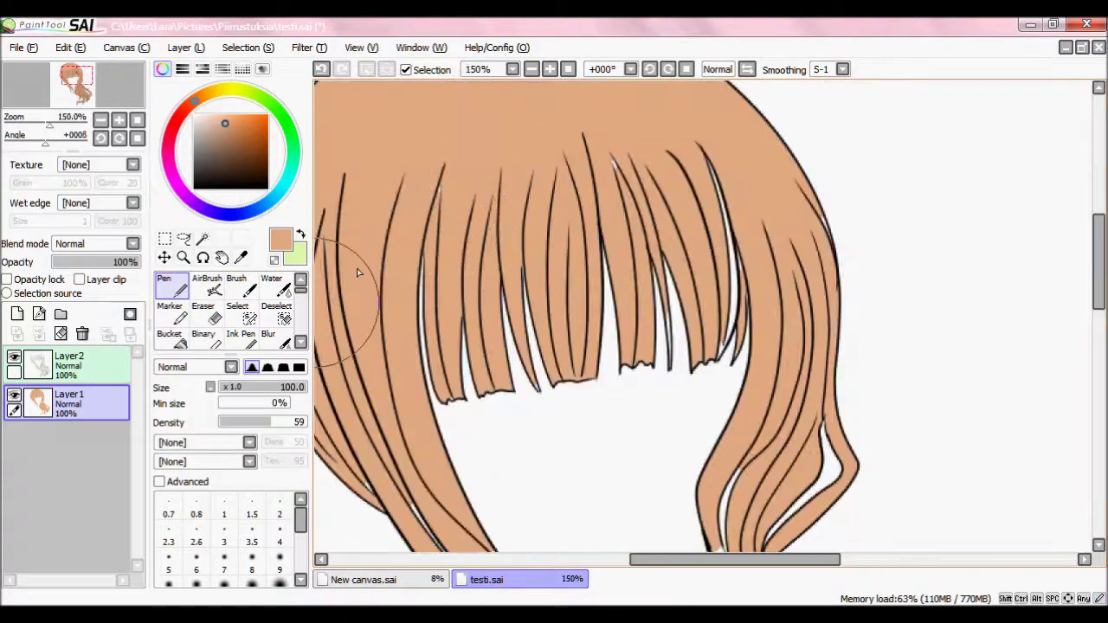
pyautogui.click(301, 421)
pyautogui.click(299, 367)
pyautogui.moveTo(268, 389); pyautogui.dragTo(245, 388)
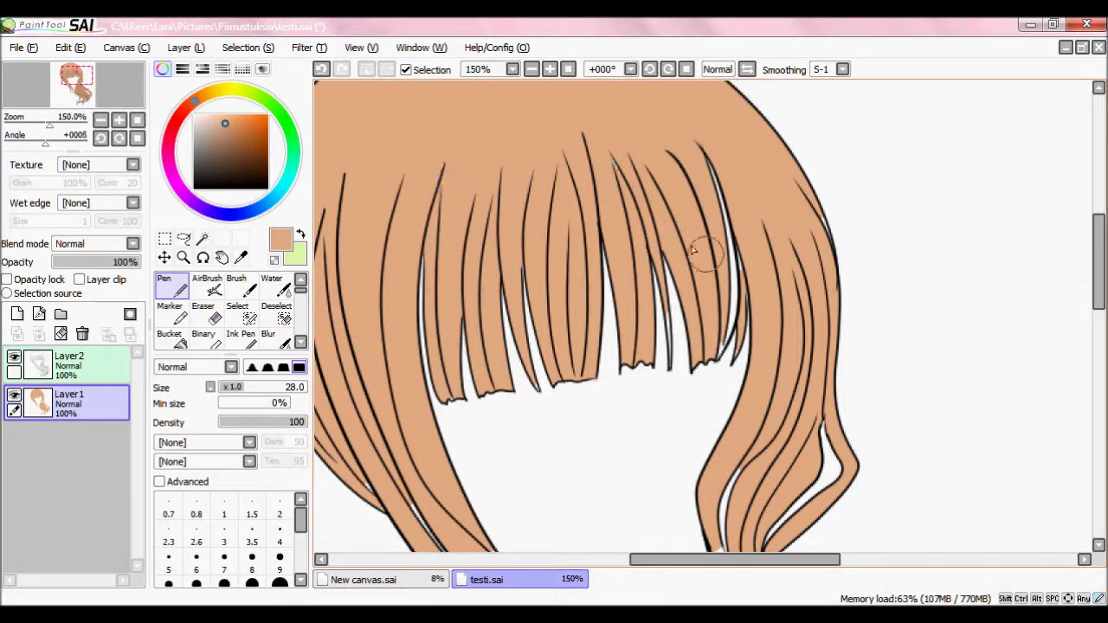
pyautogui.moveTo(723, 351)
pyautogui.mouseDown()
pyautogui.moveTo(727, 238)
pyautogui.moveTo(691, 181)
pyautogui.moveTo(715, 199)
pyautogui.moveTo(710, 173)
pyautogui.mouseUp()
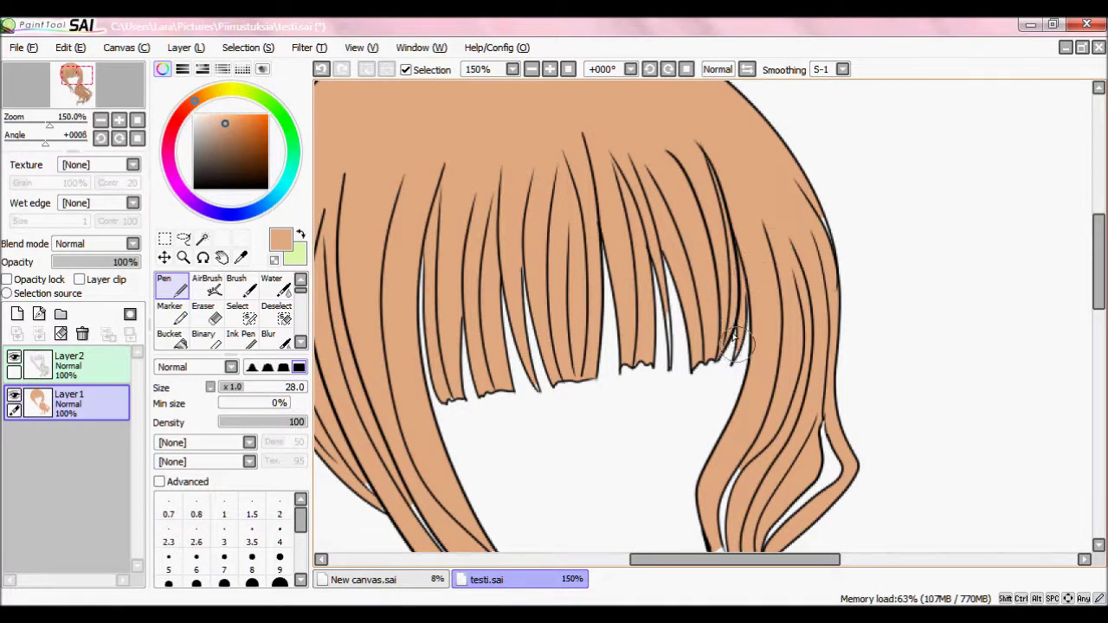
# Add a new layer above the hair base colour, clip it to that layer and set its blend mode to Multiply.
pyautogui.scroll(-3, 437, 123)
pyautogui.click(16, 313)
pyautogui.click(84, 279)
pyautogui.click(92, 244)
pyautogui.click(69, 271)
# Pick a muted greyish brown as the shading colour and set the pen size to 33.
pyautogui.click(215, 135)
pyautogui.click(210, 141)
pyautogui.click(247, 387)
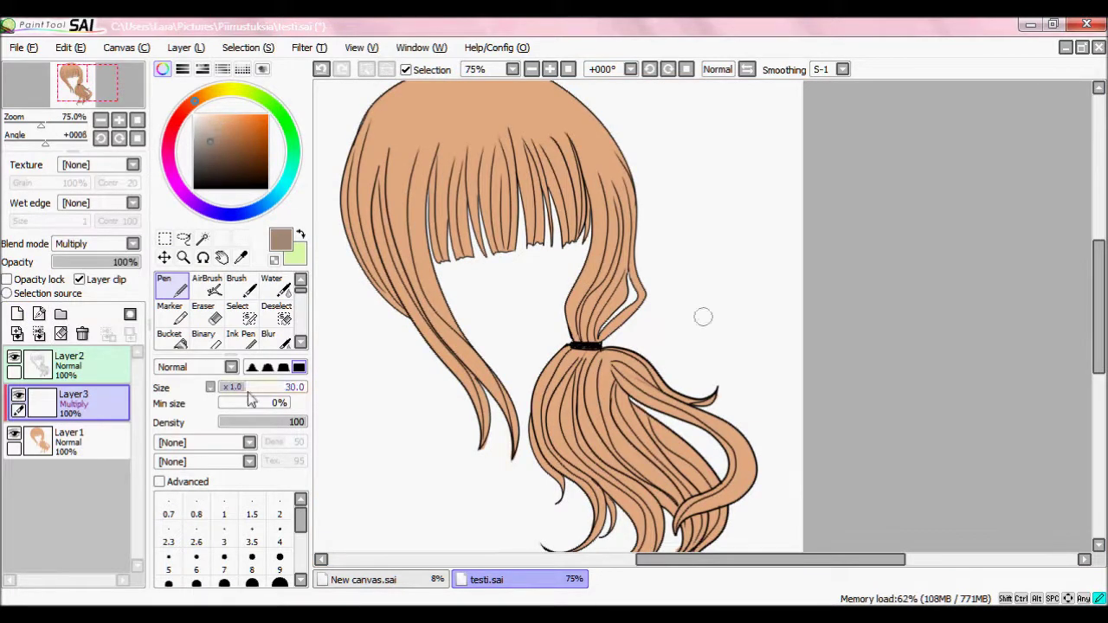
pyautogui.moveTo(568, 235); pyautogui.dragTo(556, 148)
pyautogui.click(320, 69)
pyautogui.moveTo(573, 246); pyautogui.dragTo(549, 140)
pyautogui.click(319, 69)
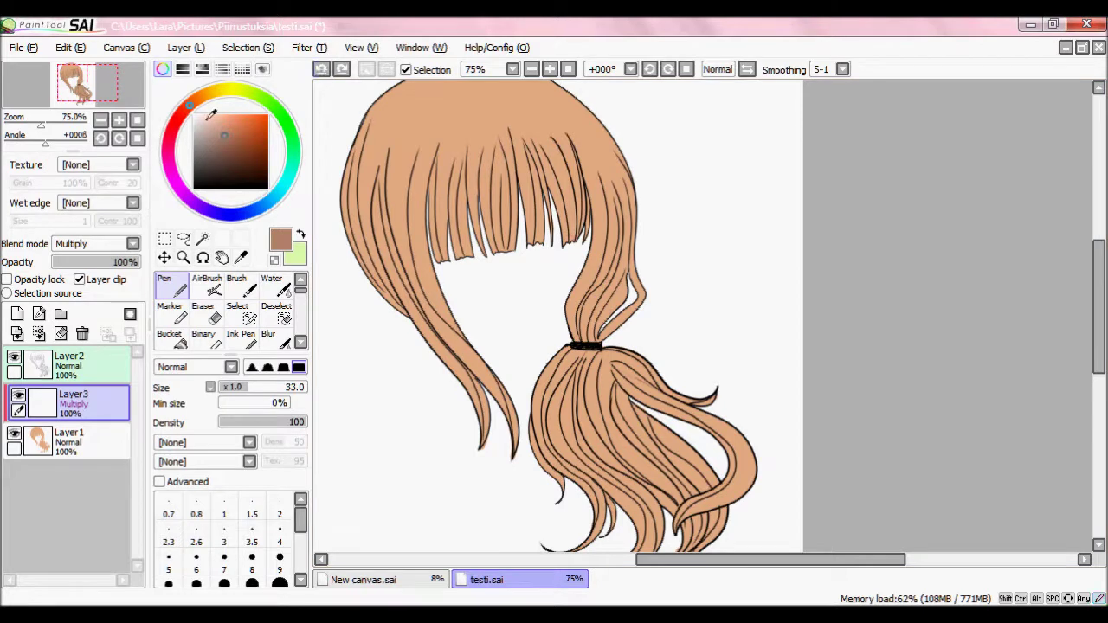
pyautogui.moveTo(541, 251); pyautogui.dragTo(516, 136)
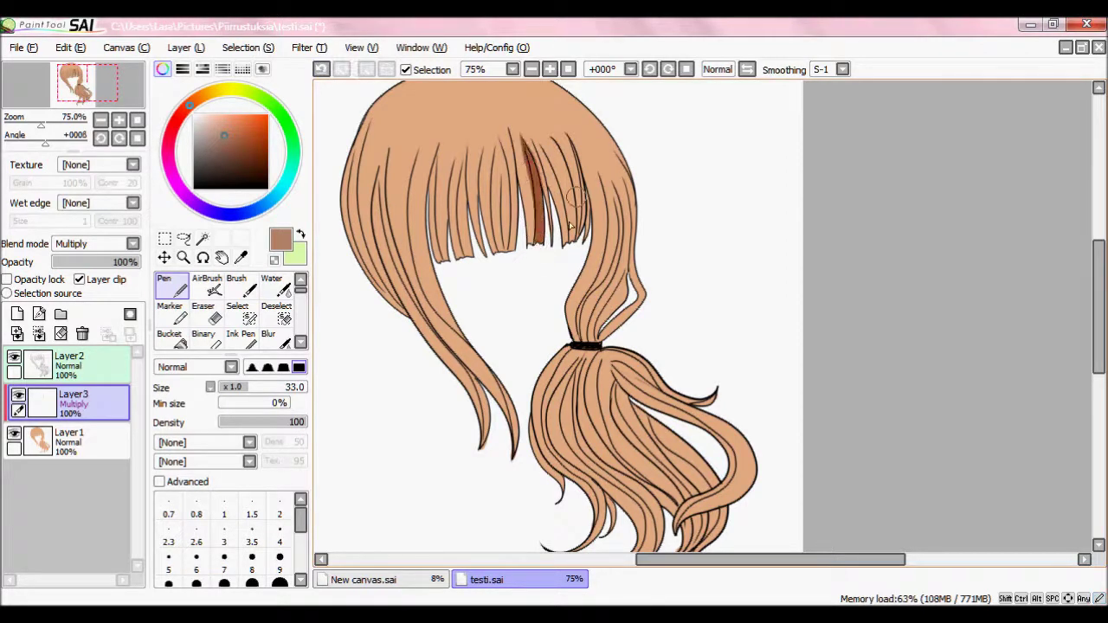
pyautogui.moveTo(578, 249)
pyautogui.mouseDown()
pyautogui.moveTo(580, 223)
pyautogui.moveTo(556, 140)
pyautogui.mouseUp()
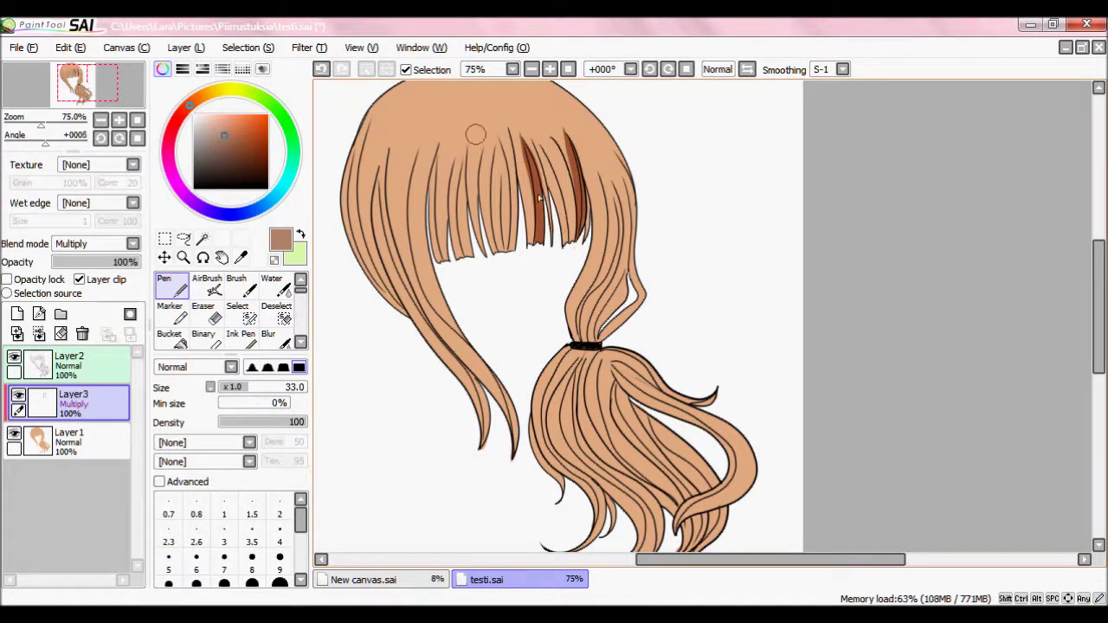
pyautogui.click(319, 69)
pyautogui.click(319, 69)
# Paint tapered reddish-brown shading strokes along the right-hand fringe strands, from the tips up towards the crown.
pyautogui.moveTo(535, 251); pyautogui.dragTo(507, 108)
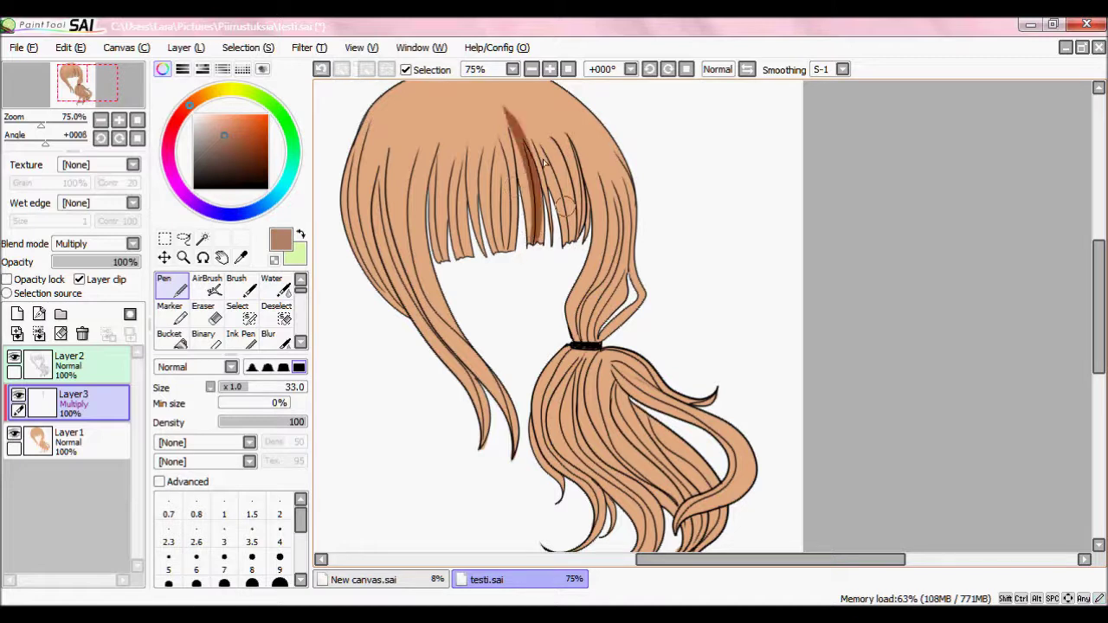
pyautogui.moveTo(570, 251); pyautogui.dragTo(547, 112)
pyautogui.moveTo(571, 259)
pyautogui.mouseDown()
pyautogui.moveTo(558, 197)
pyautogui.moveTo(519, 112)
pyautogui.mouseUp()
pyautogui.moveTo(500, 250); pyautogui.dragTo(489, 122)
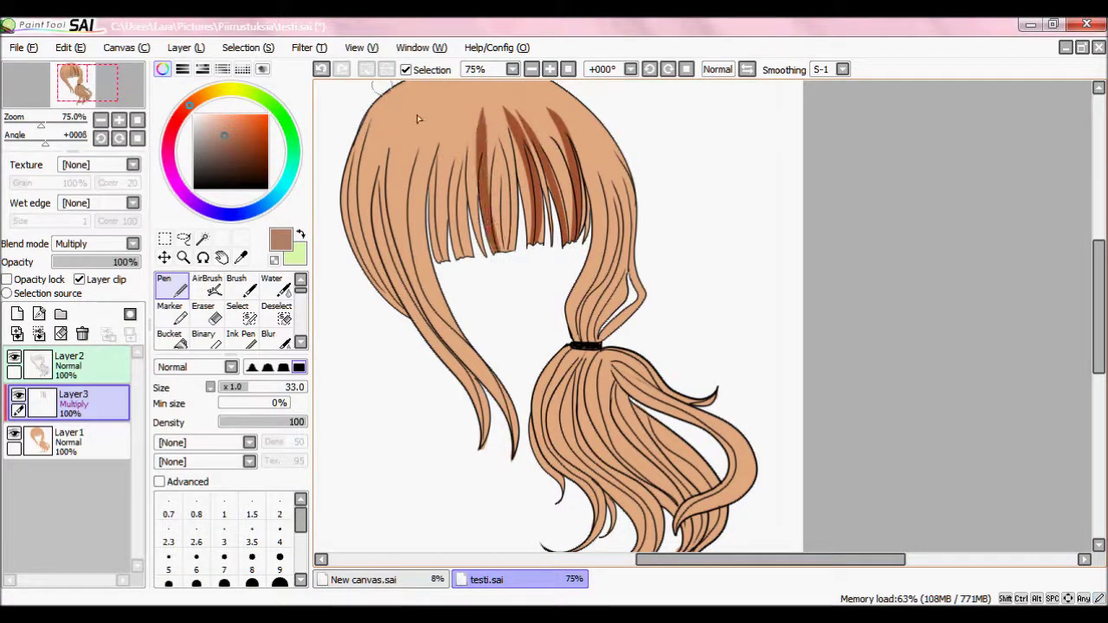
pyautogui.click(321, 69)
pyautogui.moveTo(497, 251); pyautogui.dragTo(480, 119)
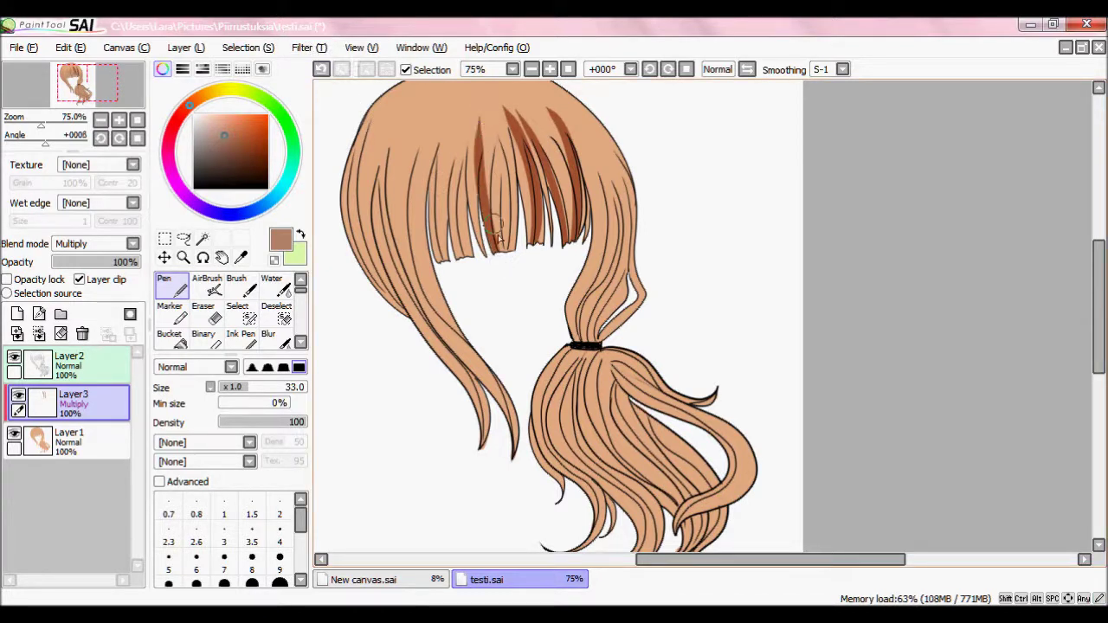
pyautogui.click(321, 70)
# Shade both edges of the central fringe section with reddish-brown strokes, undoing the last surplus stroke.
pyautogui.moveTo(500, 257); pyautogui.dragTo(485, 116)
pyautogui.moveTo(510, 251); pyautogui.dragTo(501, 145)
pyautogui.moveTo(510, 238); pyautogui.dragTo(512, 154)
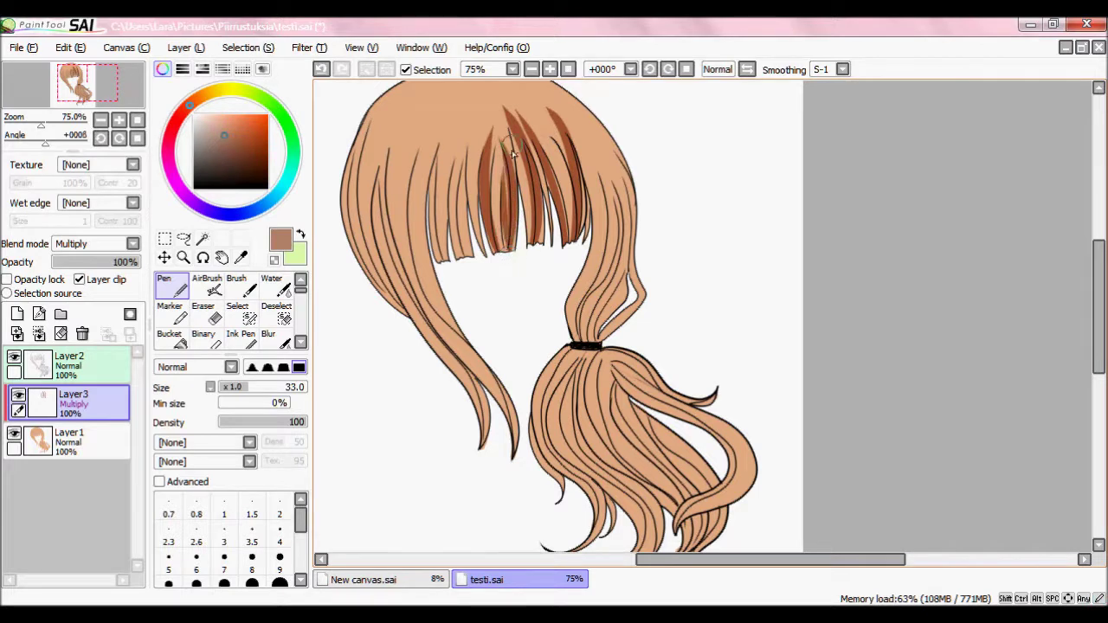
pyautogui.click(321, 69)
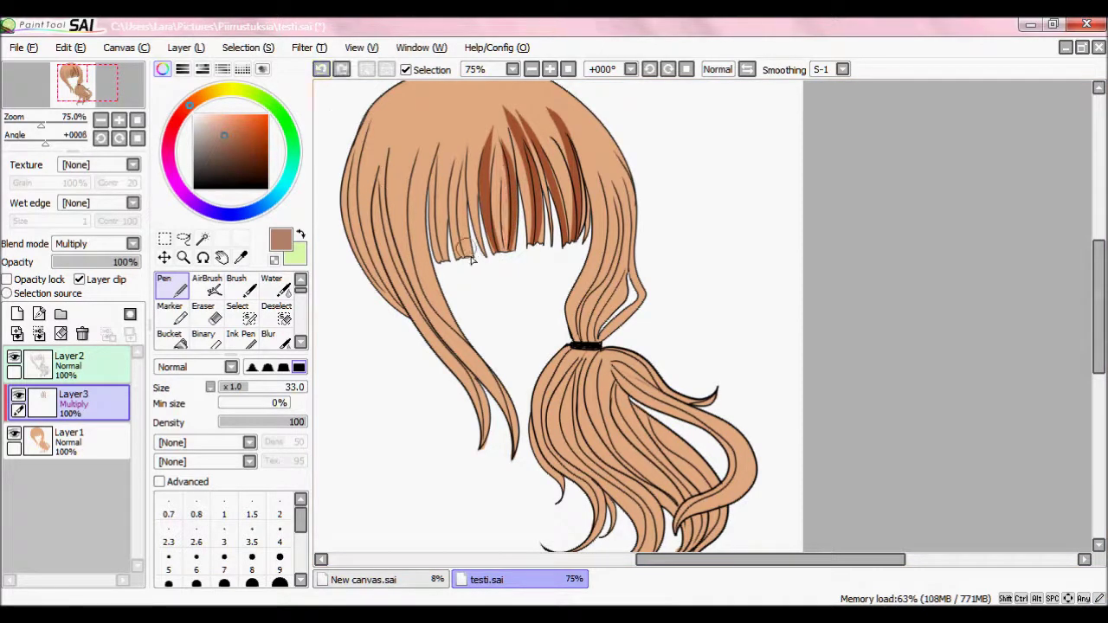
pyautogui.moveTo(465, 251); pyautogui.dragTo(456, 141)
pyautogui.click(321, 69)
pyautogui.moveTo(461, 253)
pyautogui.mouseDown()
pyautogui.moveTo(450, 220)
pyautogui.moveTo(452, 137)
pyautogui.mouseUp()
pyautogui.click(327, 76)
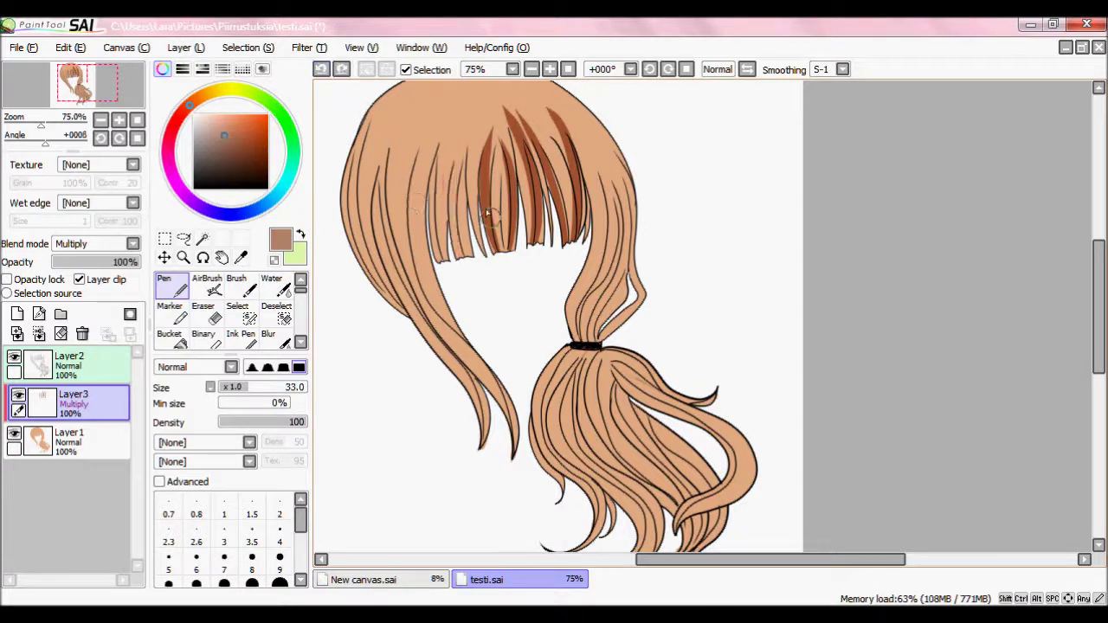
pyautogui.moveTo(483, 255); pyautogui.dragTo(464, 131)
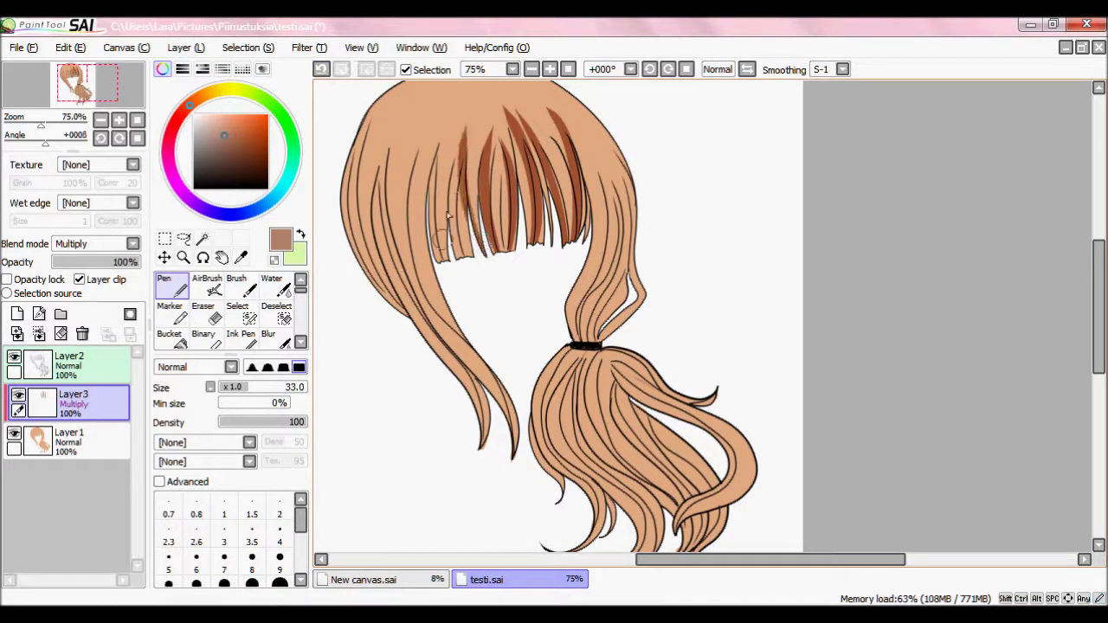
pyautogui.click(321, 69)
# Shade the left-hand fringe strands and the side lock running down to the hair tie with reddish-brown strokes.
pyautogui.moveTo(445, 138)
pyautogui.mouseDown()
pyautogui.moveTo(450, 197)
pyautogui.moveTo(482, 273)
pyautogui.mouseUp()
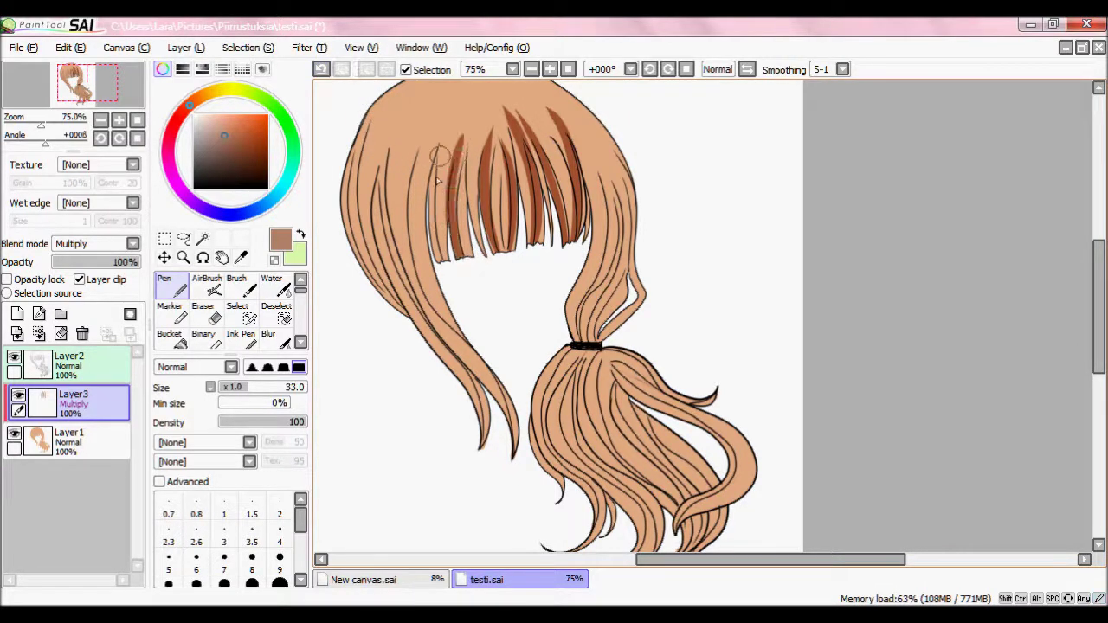
pyautogui.moveTo(443, 132); pyautogui.dragTo(433, 260)
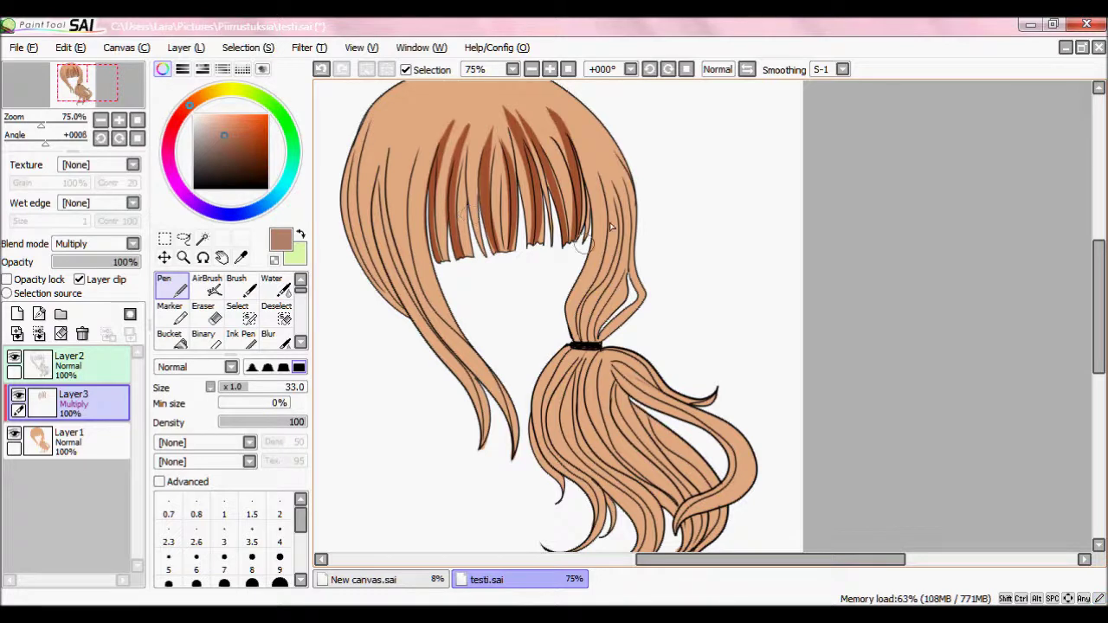
pyautogui.moveTo(497, 127); pyautogui.dragTo(515, 245)
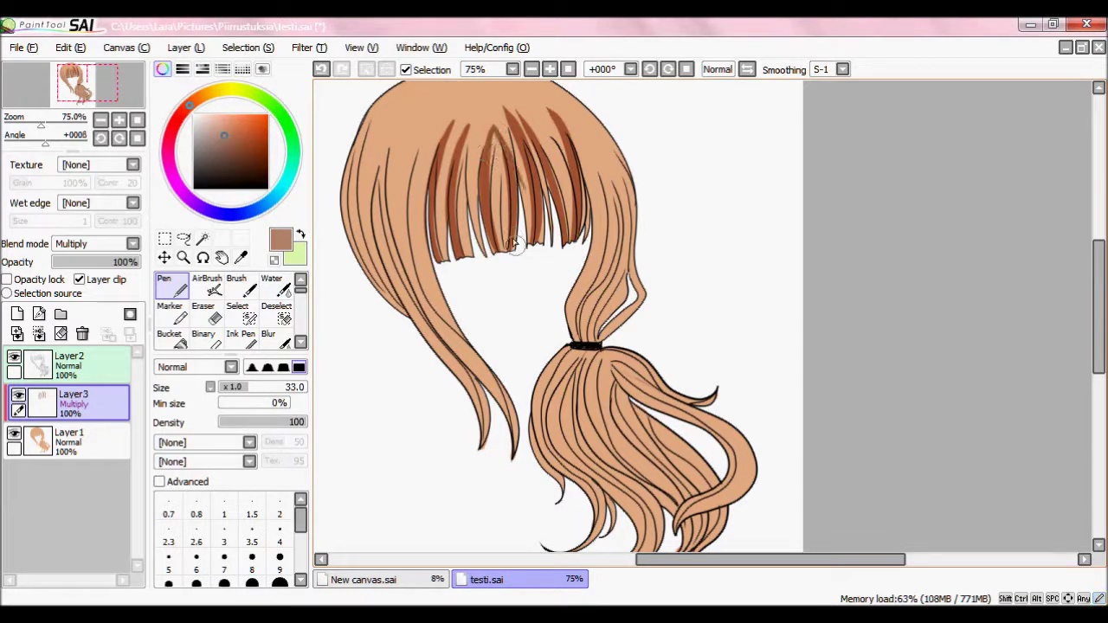
pyautogui.click(321, 69)
pyautogui.moveTo(571, 323)
pyautogui.mouseDown()
pyautogui.moveTo(590, 251)
pyautogui.moveTo(578, 141)
pyautogui.mouseUp()
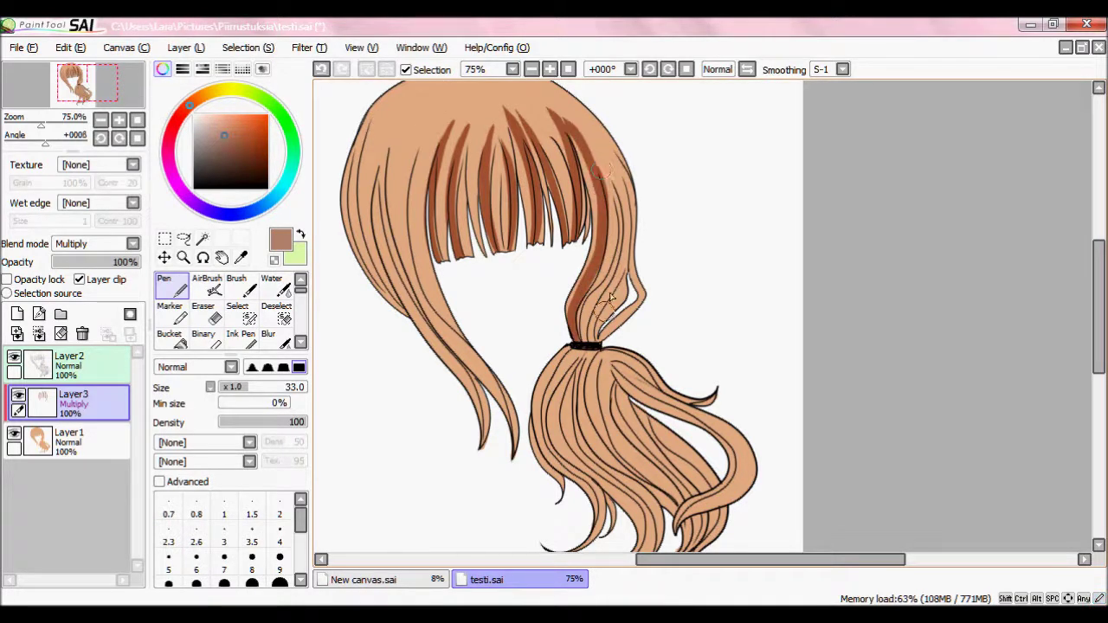
pyautogui.moveTo(589, 334)
pyautogui.mouseDown()
pyautogui.moveTo(613, 260)
pyautogui.moveTo(616, 169)
pyautogui.moveTo(599, 149)
pyautogui.mouseUp()
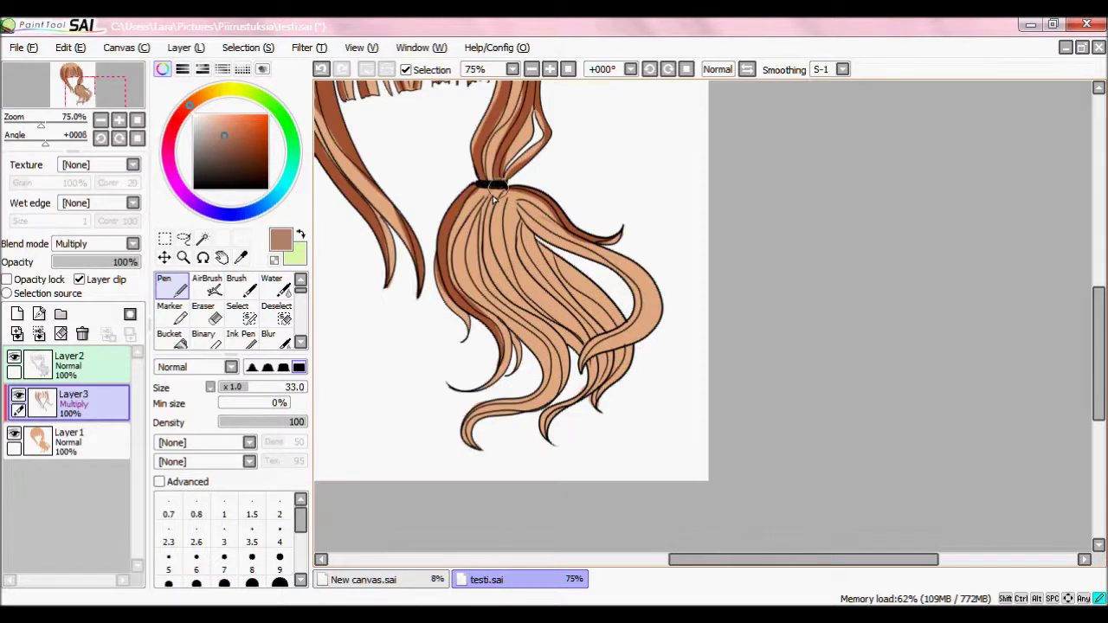
pyautogui.moveTo(496, 191)
pyautogui.mouseDown()
pyautogui.moveTo(489, 260)
pyautogui.moveTo(546, 320)
pyautogui.mouseUp()
pyautogui.click(321, 69)
pyautogui.click(321, 69)
# Paint reddish-brown shading along the ponytail's central and right inner strands, from the hair tie down to the lower right curls.
pyautogui.moveTo(489, 188)
pyautogui.mouseDown()
pyautogui.moveTo(484, 229)
pyautogui.moveTo(543, 320)
pyautogui.mouseUp()
pyautogui.moveTo(516, 208)
pyautogui.mouseDown()
pyautogui.moveTo(620, 324)
pyautogui.moveTo(554, 244)
pyautogui.moveTo(636, 310)
pyautogui.moveTo(586, 357)
pyautogui.mouseUp()
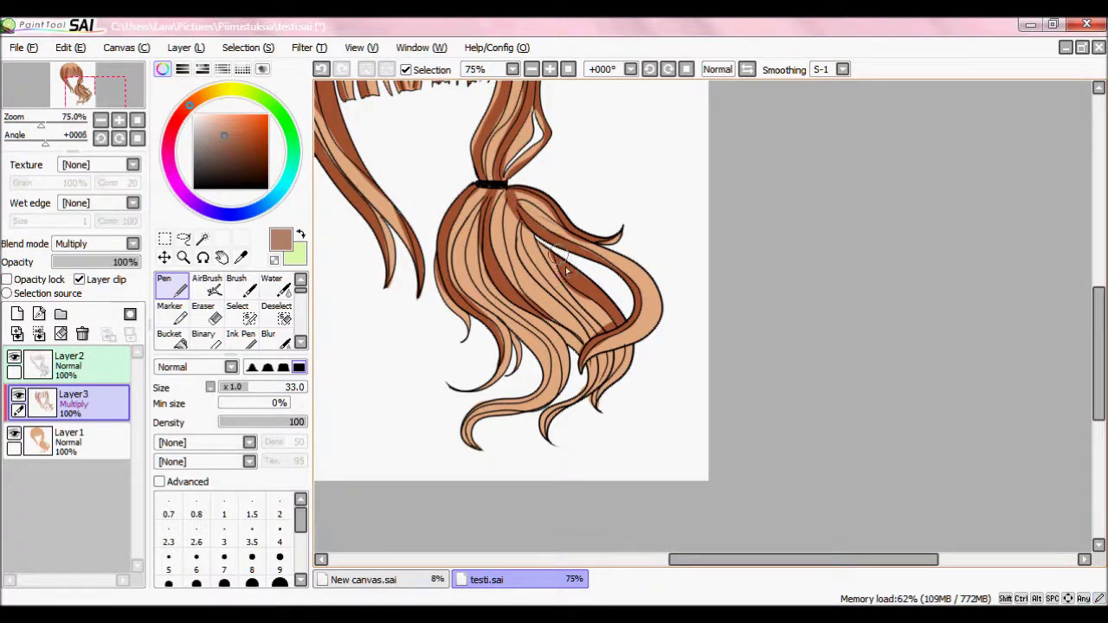
pyautogui.moveTo(631, 350); pyautogui.dragTo(613, 383)
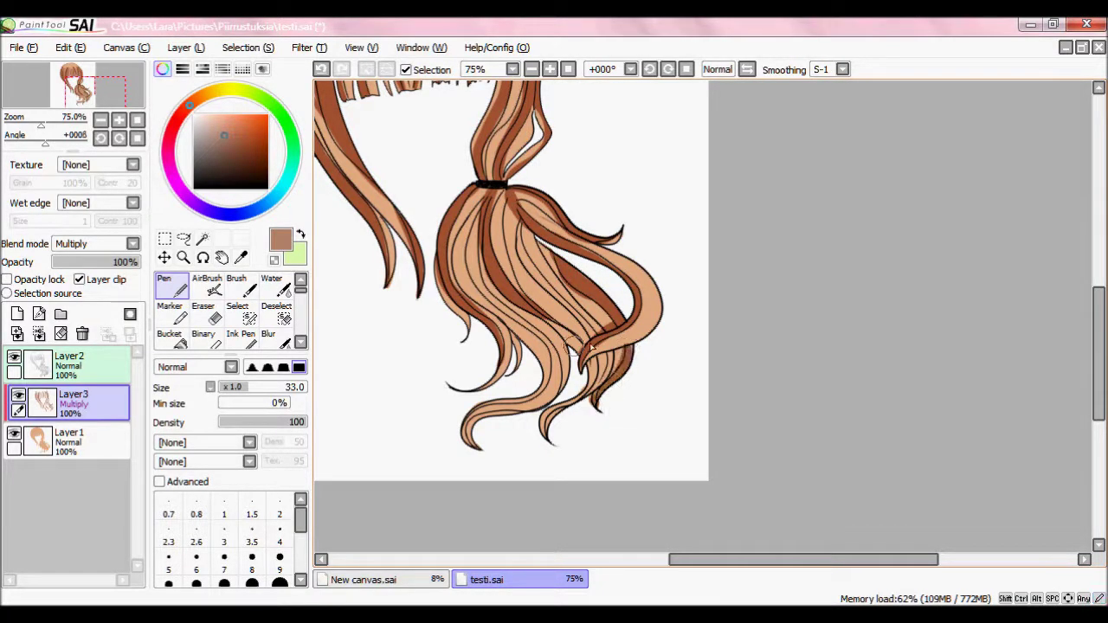
pyautogui.moveTo(511, 196); pyautogui.dragTo(514, 242)
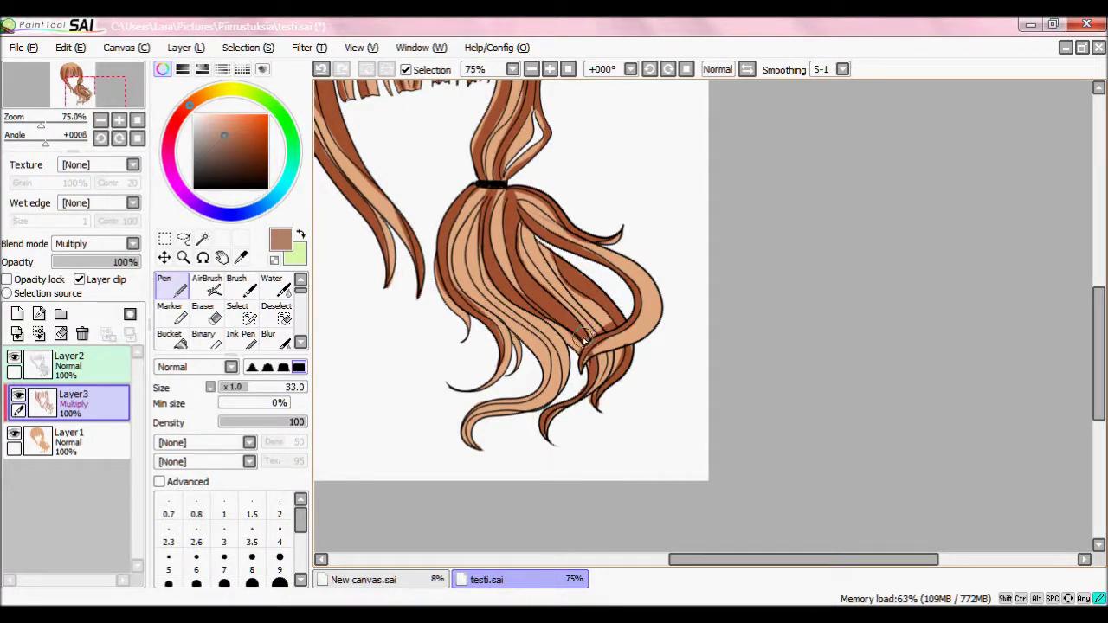
# Shade the ponytail's left strands, the tip of the lowest curl and the remaining inner strands in reddish brown.
pyautogui.moveTo(473, 210); pyautogui.dragTo(482, 199)
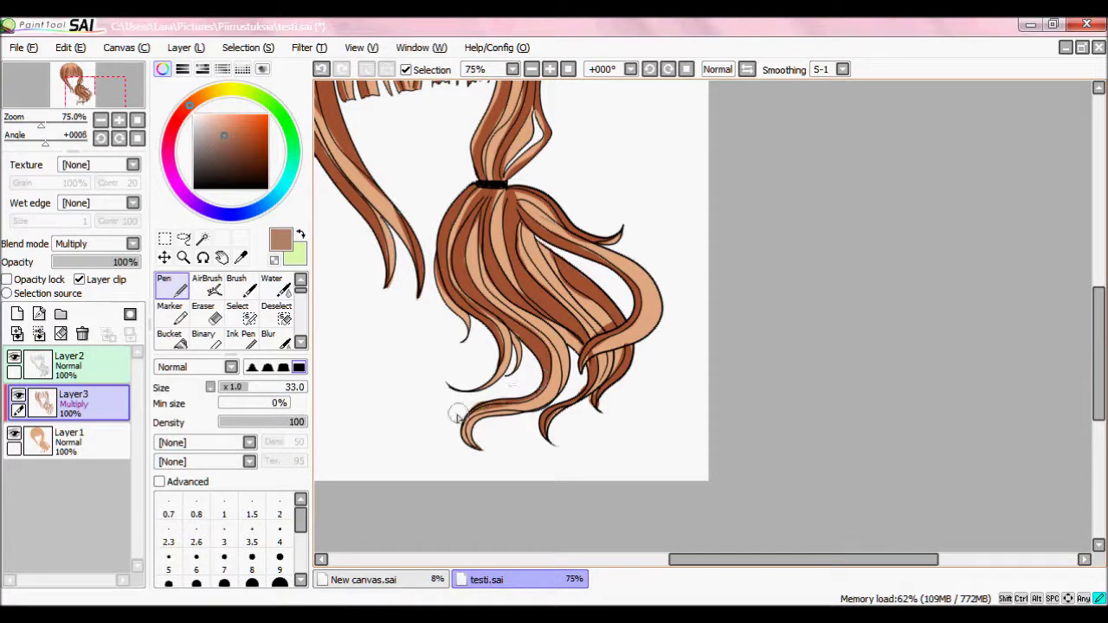
pyautogui.moveTo(465, 419); pyautogui.dragTo(473, 445)
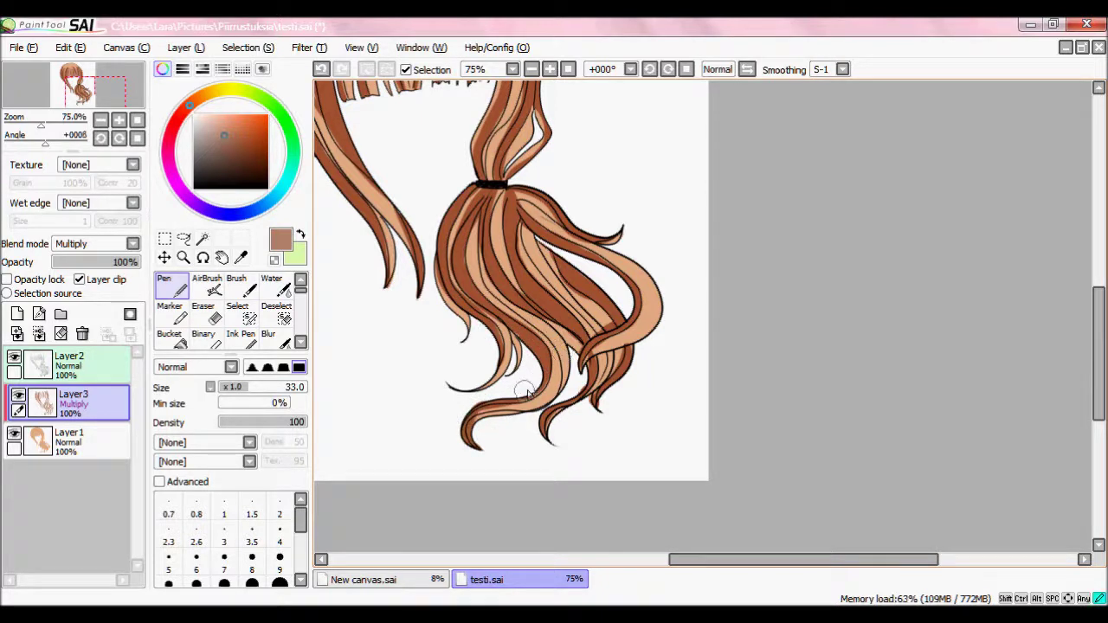
pyautogui.moveTo(523, 227); pyautogui.dragTo(594, 340)
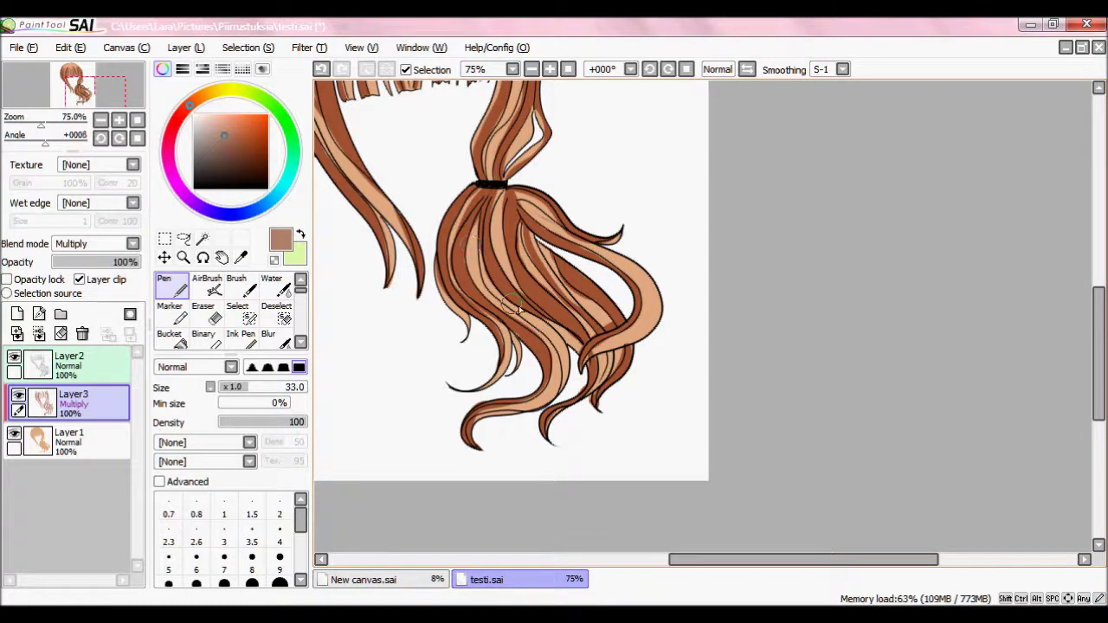
pyautogui.moveTo(561, 356); pyautogui.dragTo(534, 410)
# Check the whole hairstyle and add further reddish-brown shading to the ponytail's right inner strands.
pyautogui.scroll(-2, 576, 350)
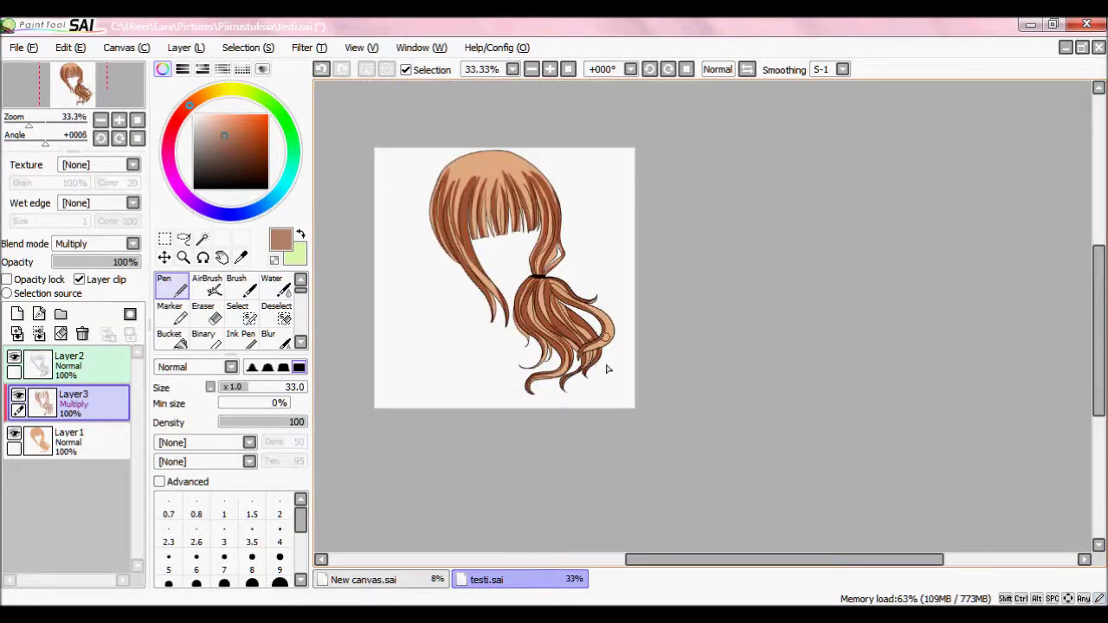
pyautogui.scroll(2, 603, 327)
pyautogui.moveTo(487, 230)
pyautogui.mouseDown()
pyautogui.moveTo(599, 294)
pyautogui.moveTo(627, 338)
pyautogui.moveTo(567, 390)
pyautogui.mouseUp()
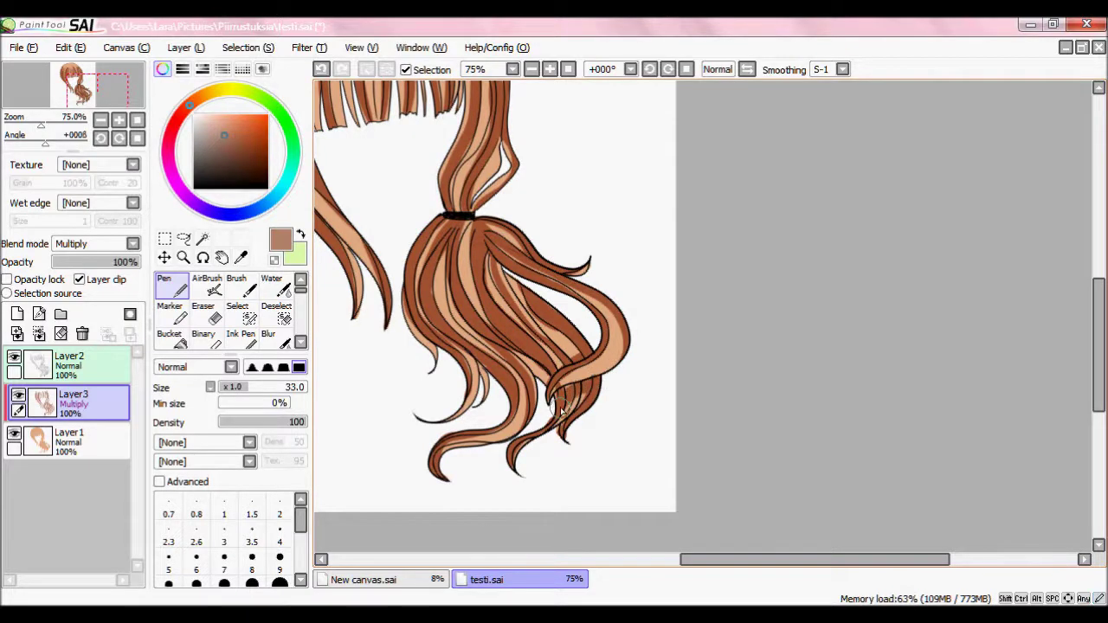
pyautogui.scroll(-1, 593, 381)
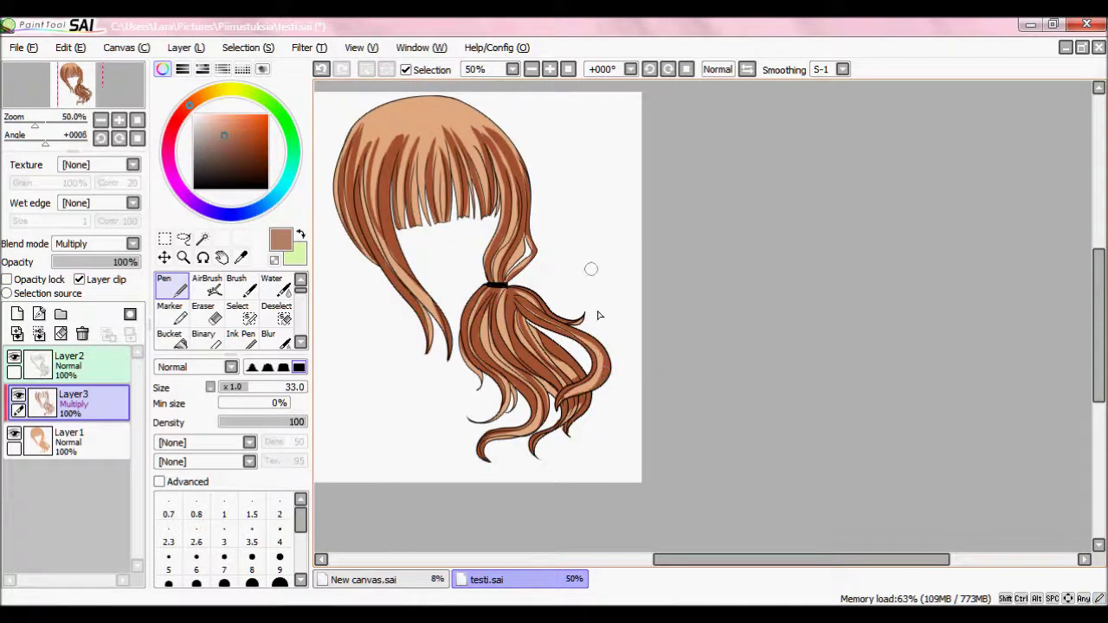
# Add a clipped Multiply layer above the existing shading and pick a dark brown with a size 12 pen.
pyautogui.scroll(-1, 606, 355)
pyautogui.scroll(1, 606, 260)
pyautogui.click(16, 313)
pyautogui.click(90, 244)
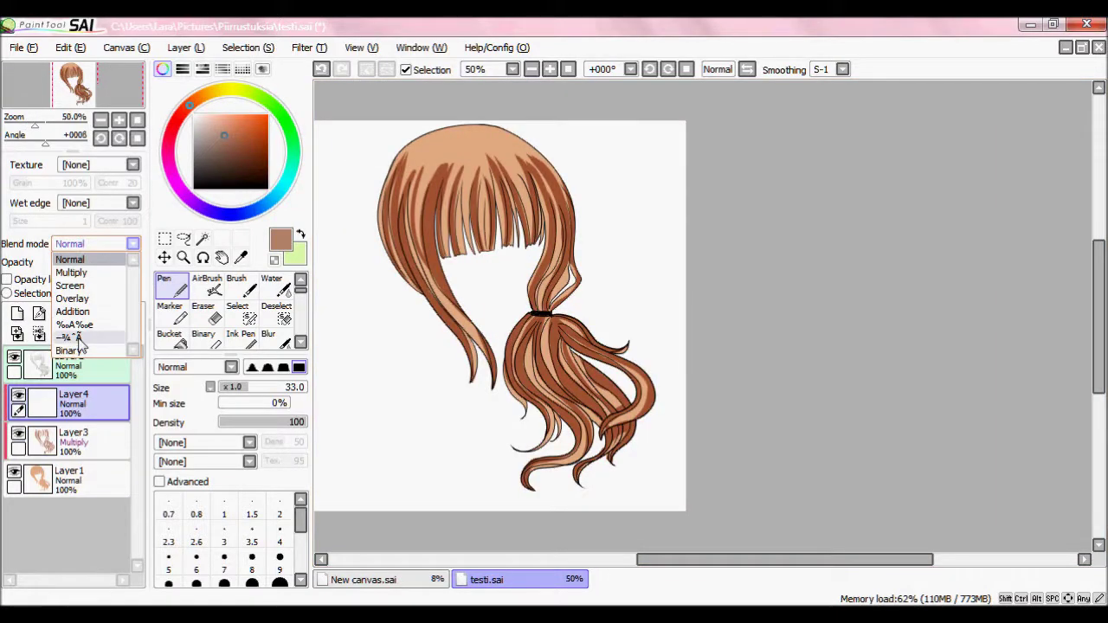
pyautogui.click(79, 339)
pyautogui.click(227, 154)
pyautogui.scroll(1, 539, 149)
pyautogui.click(99, 245)
pyautogui.click(85, 274)
pyautogui.click(229, 388)
# Paint thin dark-brown strokes up through the fringe and the right-hand side strands, undoing and redrawing the poorly shaped ones.
pyautogui.moveTo(529, 295); pyautogui.dragTo(498, 163)
pyautogui.click(321, 69)
pyautogui.moveTo(525, 296); pyautogui.dragTo(484, 171)
pyautogui.click(321, 70)
pyautogui.moveTo(530, 292)
pyautogui.mouseDown()
pyautogui.moveTo(525, 230)
pyautogui.moveTo(495, 176)
pyautogui.mouseUp()
pyautogui.moveTo(461, 297)
pyautogui.mouseDown()
pyautogui.moveTo(453, 227)
pyautogui.moveTo(452, 256)
pyautogui.mouseUp()
pyautogui.moveTo(438, 261); pyautogui.dragTo(428, 142)
pyautogui.moveTo(556, 348)
pyautogui.mouseDown()
pyautogui.moveTo(579, 256)
pyautogui.moveTo(560, 149)
pyautogui.mouseUp()
pyautogui.click(323, 69)
pyautogui.moveTo(570, 313); pyautogui.dragTo(574, 142)
pyautogui.moveTo(552, 350); pyautogui.dragTo(547, 313)
pyautogui.scroll(-1, 545, 149)
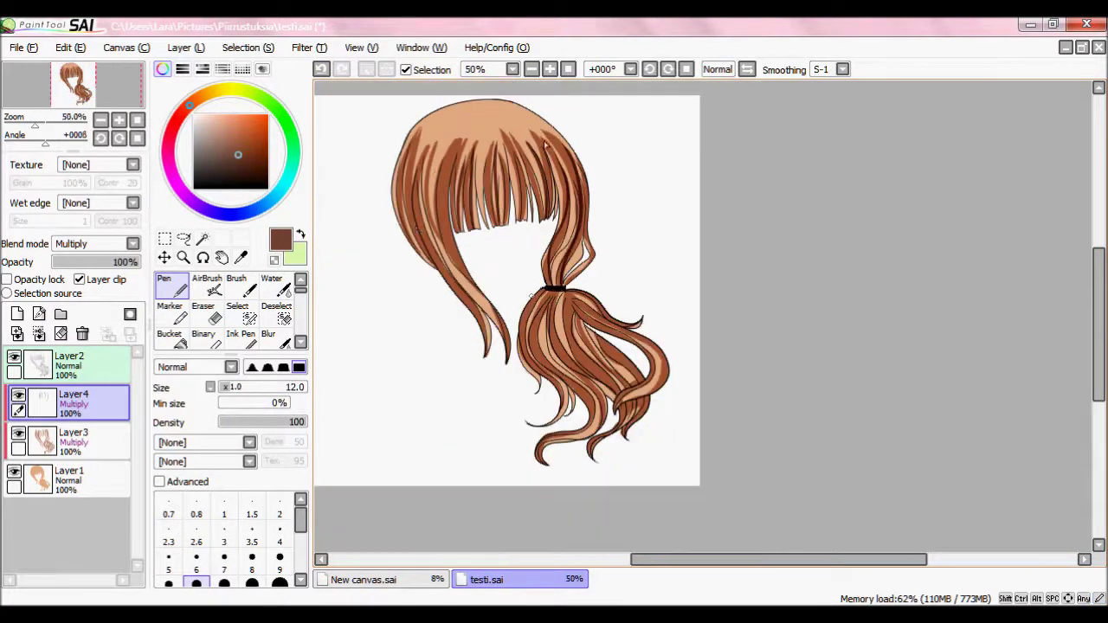
# Paint thin dark-brown strokes along the hairstyle's left strands and down the long left side lock.
pyautogui.moveTo(441, 146); pyautogui.dragTo(467, 277)
pyautogui.moveTo(423, 159); pyautogui.dragTo(487, 355)
pyautogui.click(323, 69)
pyautogui.moveTo(416, 161); pyautogui.dragTo(487, 343)
pyautogui.moveTo(424, 130); pyautogui.dragTo(431, 266)
# Paint thin dark-brown strokes along the ponytail's strands, from the hair tie down to the lower curls.
pyautogui.moveTo(547, 292)
pyautogui.mouseDown()
pyautogui.moveTo(531, 386)
pyautogui.moveTo(594, 414)
pyautogui.moveTo(607, 398)
pyautogui.moveTo(620, 405)
pyautogui.moveTo(601, 365)
pyautogui.moveTo(630, 396)
pyautogui.mouseUp()
pyautogui.moveTo(573, 313)
pyautogui.mouseDown()
pyautogui.moveTo(642, 386)
pyautogui.moveTo(596, 453)
pyautogui.mouseUp()
pyautogui.moveTo(585, 379); pyautogui.dragTo(604, 441)
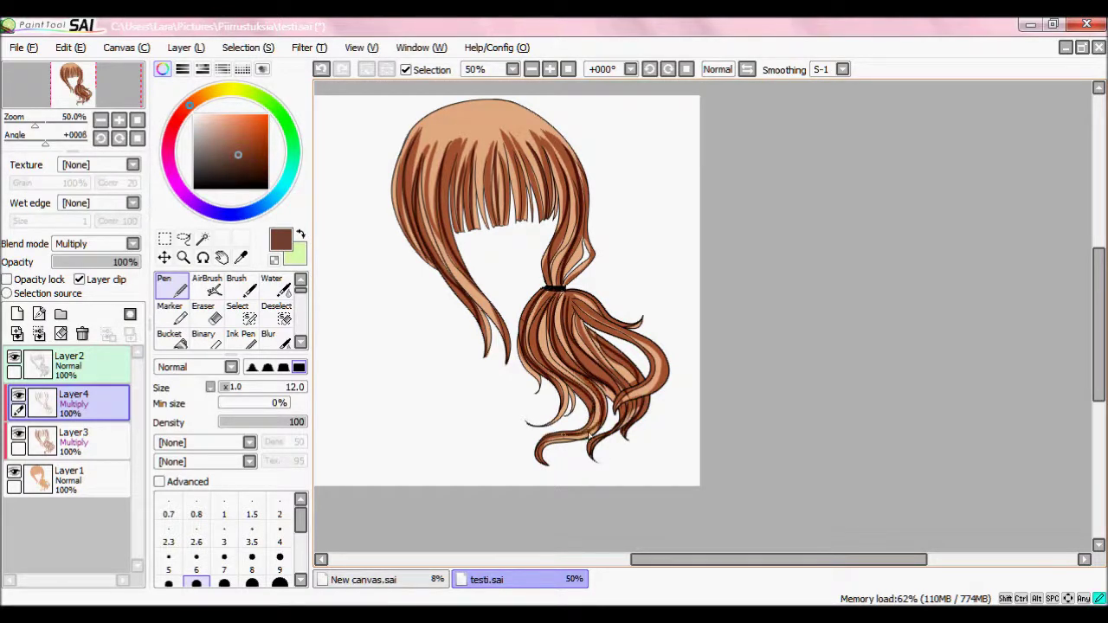
pyautogui.moveTo(568, 296)
pyautogui.mouseDown()
pyautogui.moveTo(661, 395)
pyautogui.moveTo(601, 419)
pyautogui.mouseUp()
# Erase the stray dark shading where the ponytail's outer right curl overlaps the inner strands, using a size 35 eraser.
pyautogui.click(197, 324)
pyautogui.scroll(2, 639, 386)
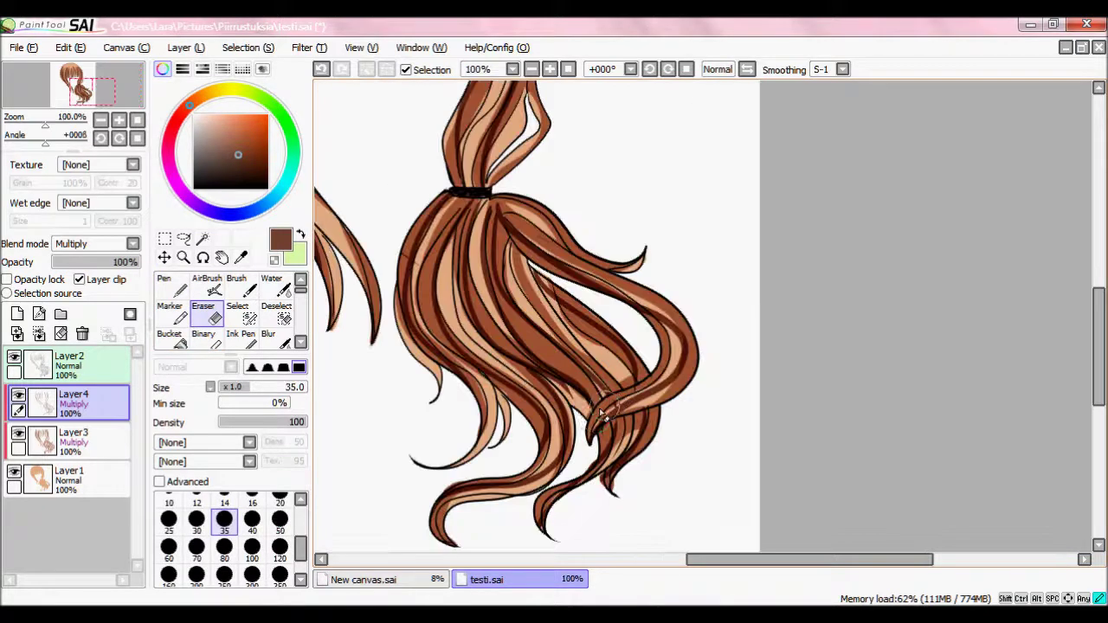
pyautogui.moveTo(644, 375); pyautogui.dragTo(630, 400)
pyautogui.scroll(-2, 659, 394)
# Add thin dark-brown pen strokes to the ponytail's outer right strands and the loose strand above the hair tie.
pyautogui.click(178, 291)
pyautogui.moveTo(668, 312); pyautogui.dragTo(573, 316)
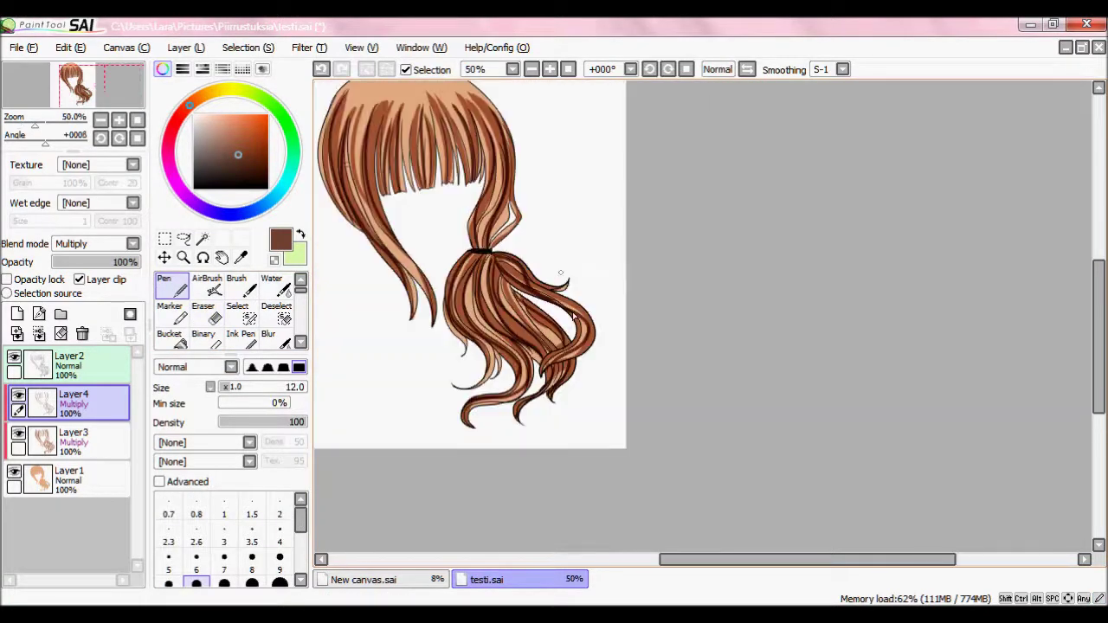
pyautogui.scroll(1, 522, 272)
pyautogui.moveTo(503, 168); pyautogui.dragTo(475, 232)
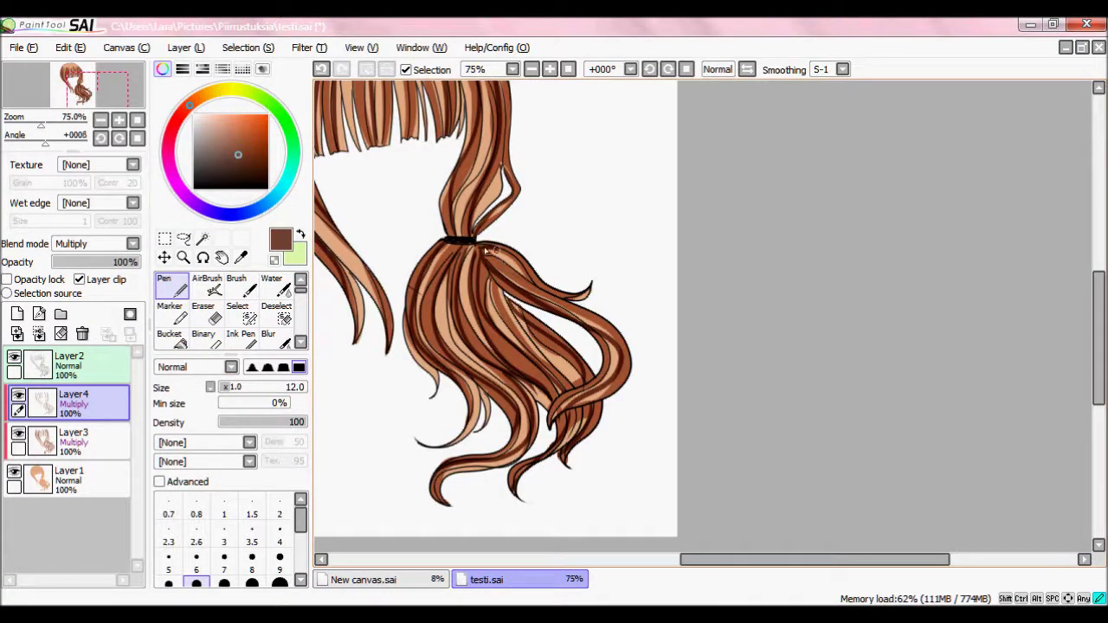
pyautogui.scroll(-1, 487, 250)
# Lower the opacity of Layer3 to 69% and of Layer4 to 81%.
pyautogui.click(95, 437)
pyautogui.moveTo(109, 262); pyautogui.dragTo(122, 262)
pyautogui.click(100, 398)
# Add a clipped layer with the –¾ˆÃ blend mode and choose pale peach with the softest pen edge.
pyautogui.click(17, 313)
pyautogui.click(79, 279)
pyautogui.click(91, 243)
pyautogui.click(79, 339)
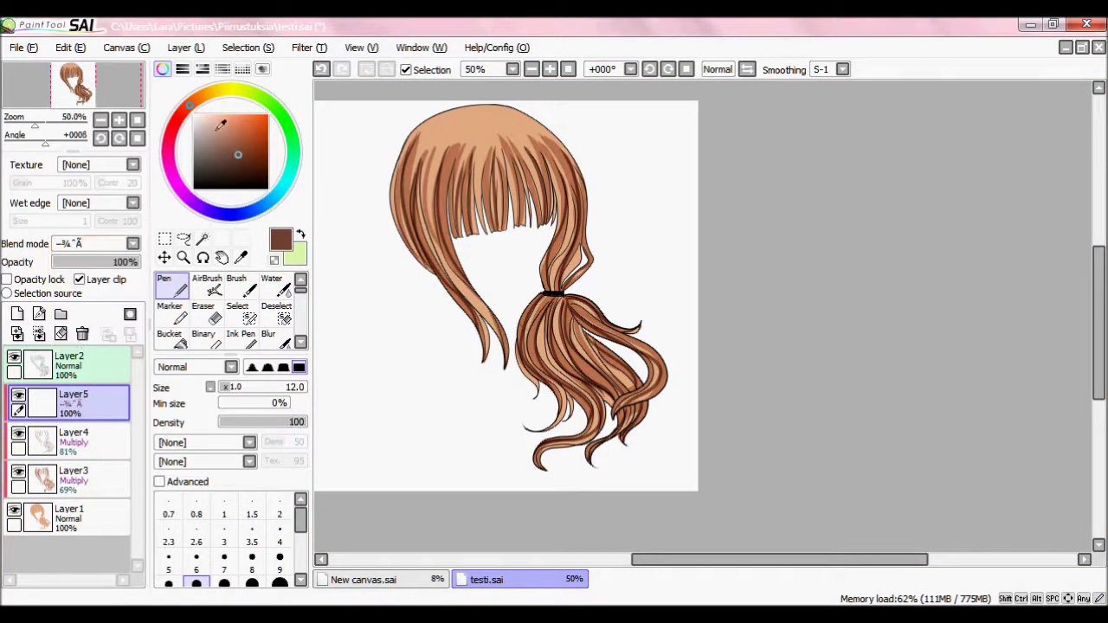
pyautogui.click(206, 115)
pyautogui.click(252, 367)
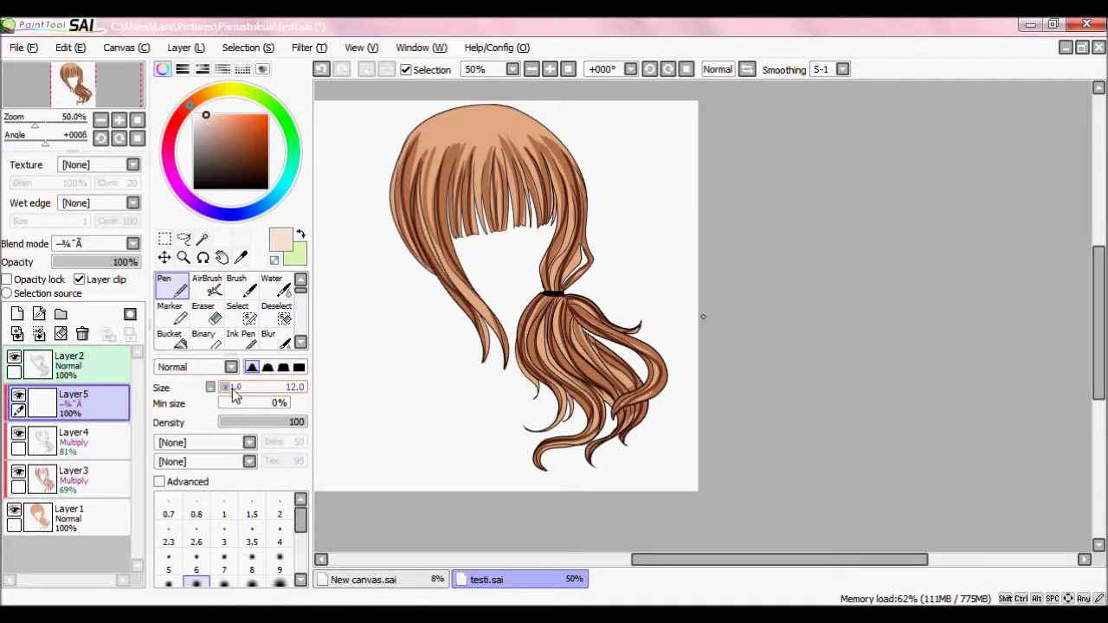
pyautogui.moveTo(572, 163); pyautogui.dragTo(391, 192)
pyautogui.click(321, 69)
pyautogui.moveTo(529, 182); pyautogui.dragTo(391, 202)
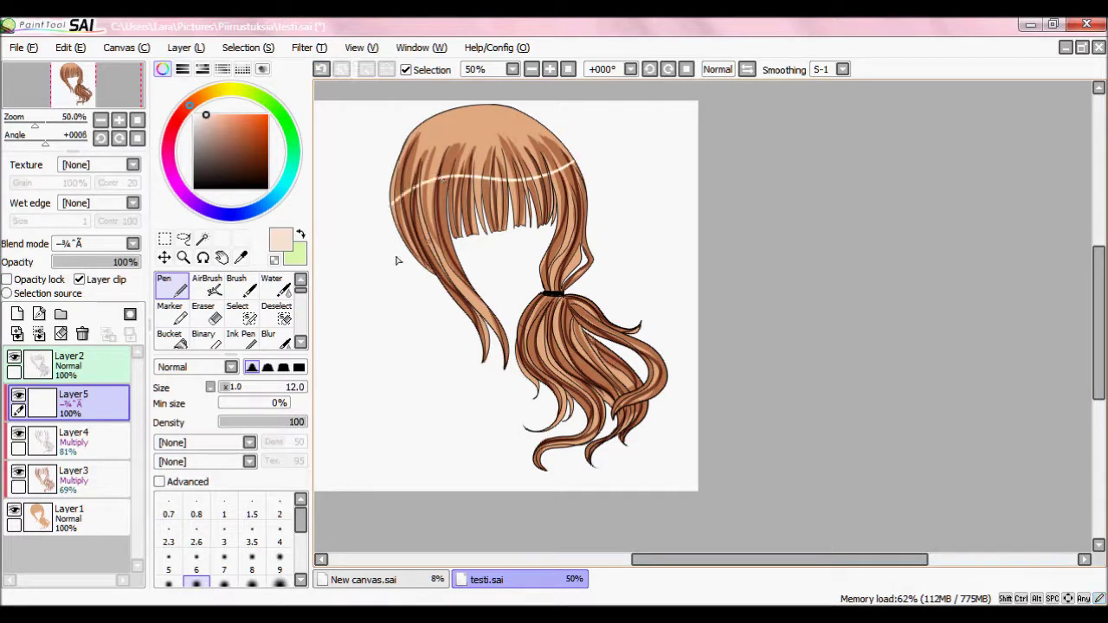
pyautogui.hotkey('ctrl', 'z')
pyautogui.moveTo(585, 170); pyautogui.dragTo(391, 186)
pyautogui.click(327, 73)
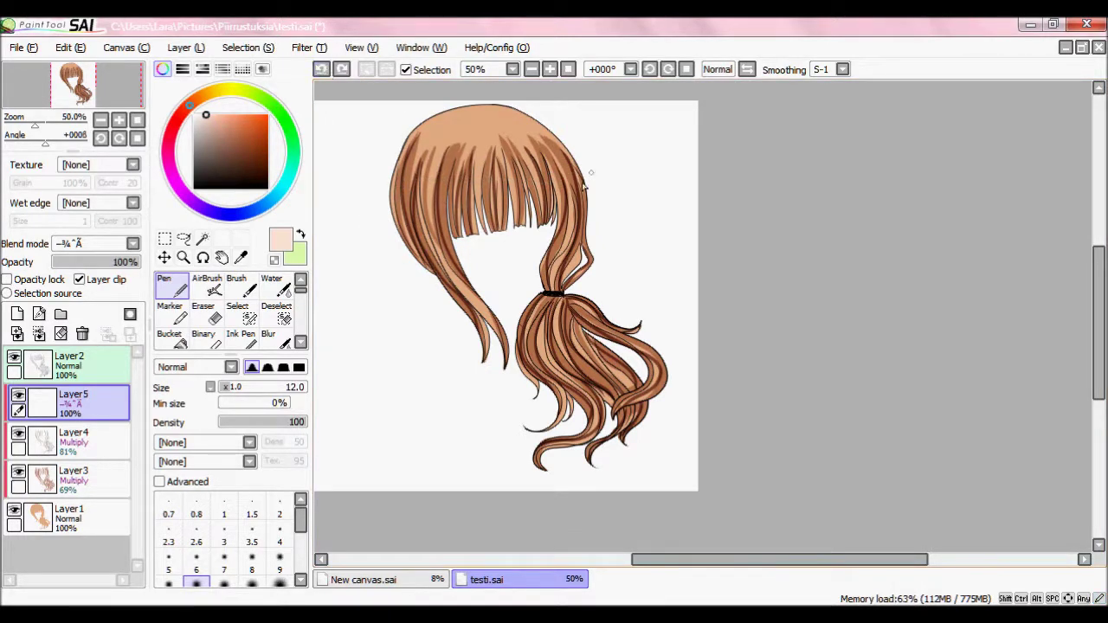
# Draw thin pale highlight lines across the fringe, both side locks and the ponytail, redoing the misplaced ponytail line.
pyautogui.moveTo(456, 184); pyautogui.dragTo(391, 201)
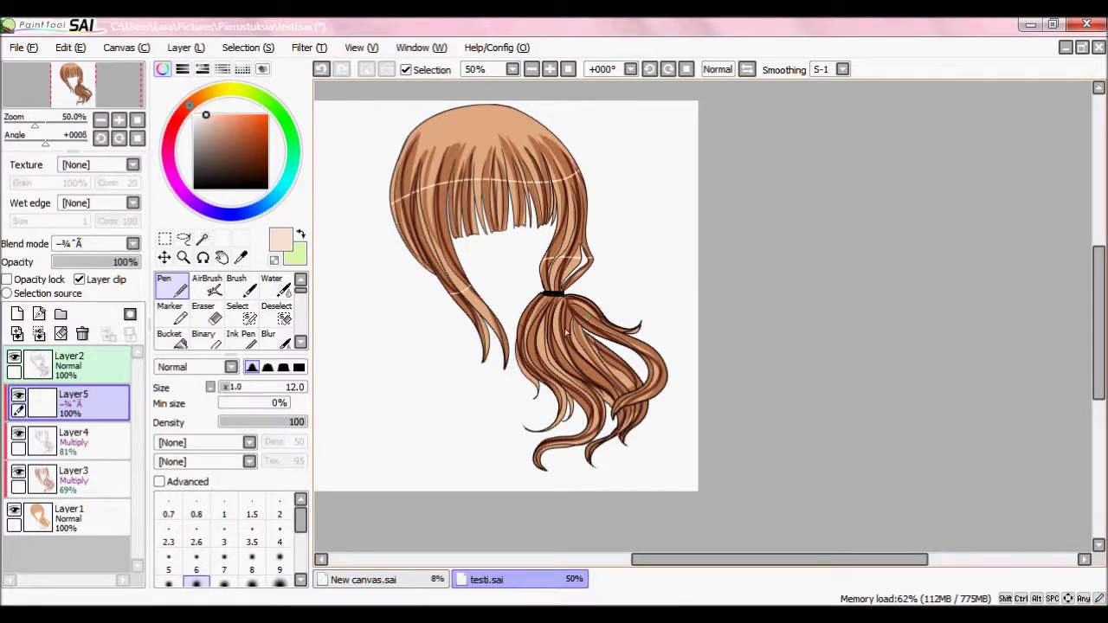
pyautogui.moveTo(632, 381); pyautogui.dragTo(542, 389)
pyautogui.click(322, 70)
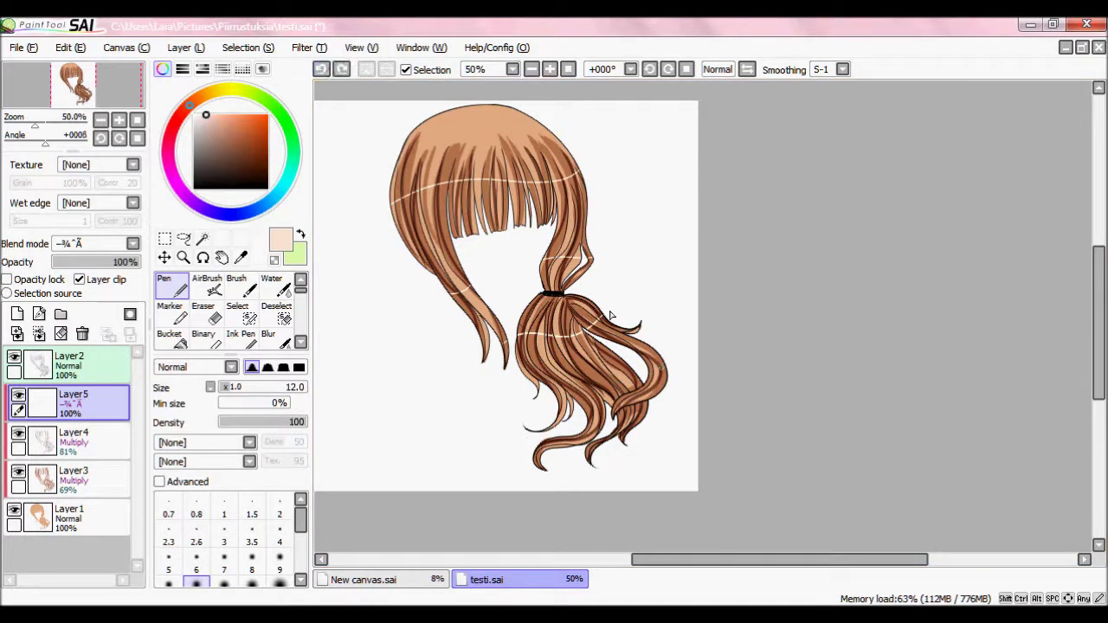
pyautogui.moveTo(667, 390); pyautogui.dragTo(639, 374)
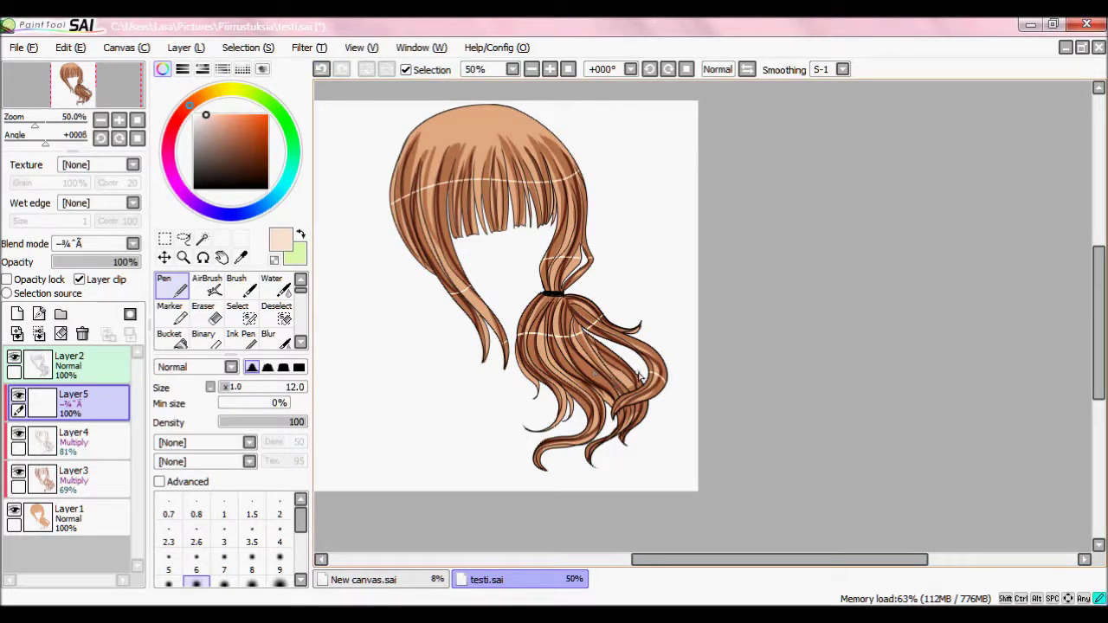
# Set the pen to size 56 and density 44, then paint soft highlights along the fringe line and the crown's outer edge.
pyautogui.moveTo(260, 389); pyautogui.dragTo(265, 428)
pyautogui.moveTo(385, 199); pyautogui.dragTo(413, 195)
pyautogui.moveTo(583, 153); pyautogui.dragTo(569, 180)
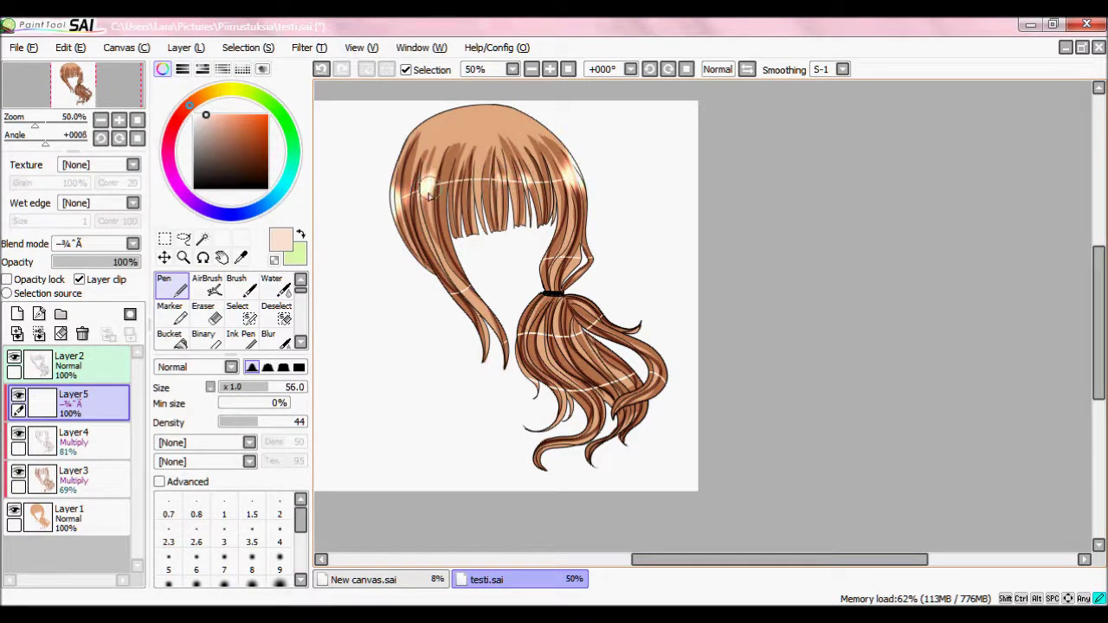
pyautogui.moveTo(447, 182); pyautogui.dragTo(451, 180)
pyautogui.moveTo(472, 177); pyautogui.dragTo(472, 183)
pyautogui.moveTo(540, 185)
pyautogui.mouseDown()
pyautogui.moveTo(563, 141)
pyautogui.moveTo(461, 94)
pyautogui.moveTo(536, 121)
pyautogui.moveTo(434, 106)
pyautogui.moveTo(567, 161)
pyautogui.moveTo(594, 202)
pyautogui.mouseUp()
pyautogui.moveTo(464, 95); pyautogui.dragTo(403, 119)
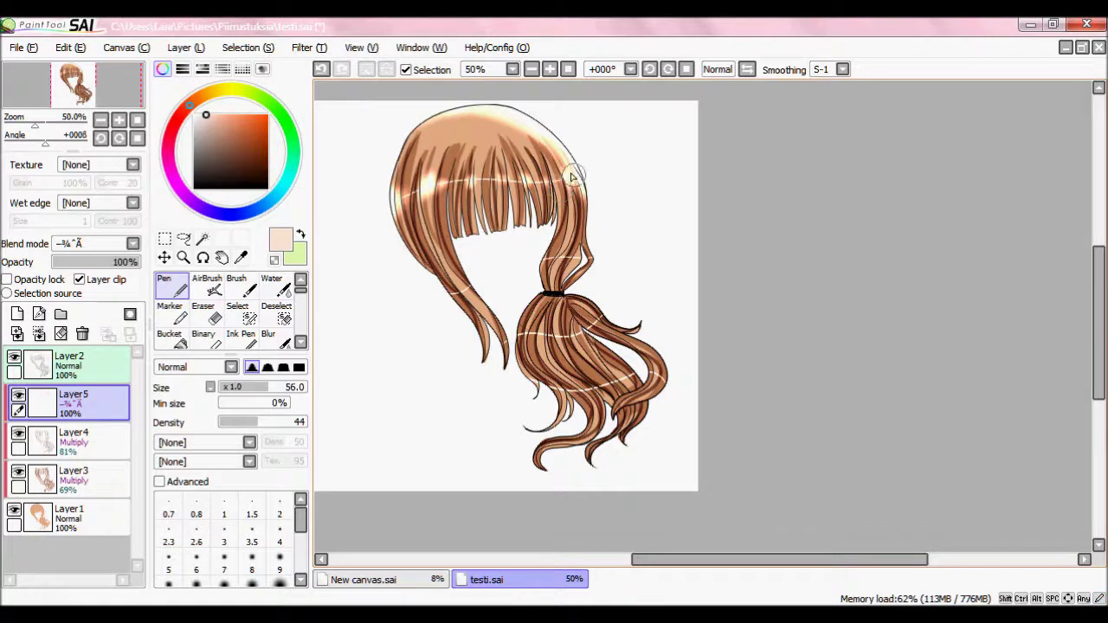
# Paint soft highlights on the right side lock above the hair tie and on the long left side lock.
pyautogui.moveTo(586, 253)
pyautogui.mouseDown()
pyautogui.moveTo(549, 256)
pyautogui.moveTo(562, 258)
pyautogui.moveTo(563, 226)
pyautogui.mouseUp()
pyautogui.moveTo(420, 249)
pyautogui.mouseDown()
pyautogui.moveTo(447, 243)
pyautogui.moveTo(434, 249)
pyautogui.mouseUp()
pyautogui.moveTo(471, 284); pyautogui.dragTo(450, 292)
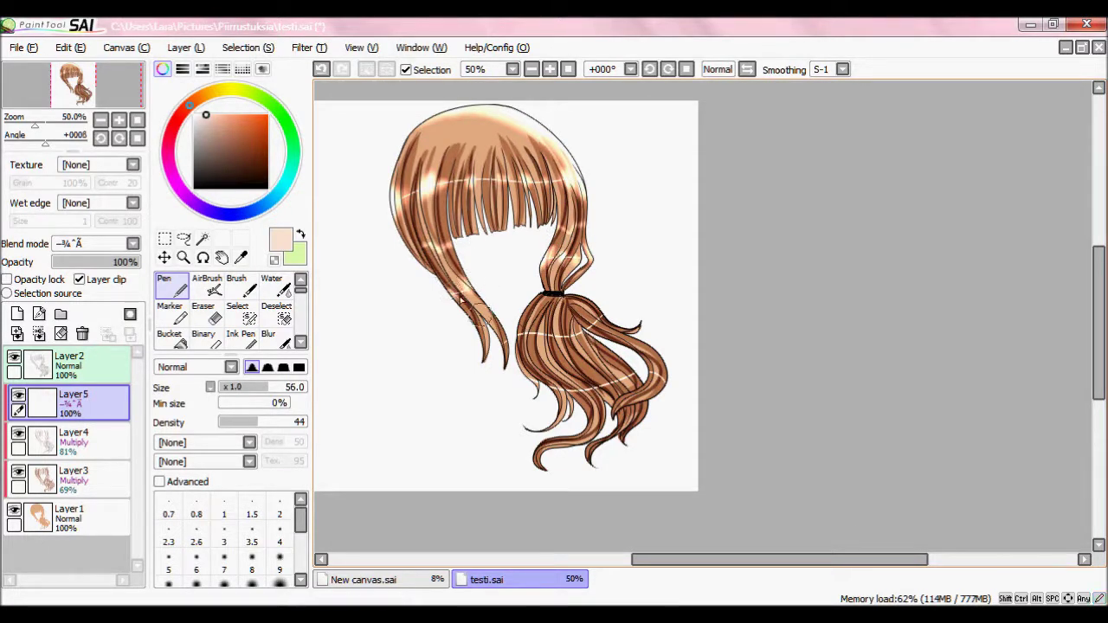
# Paint soft highlights along the ponytail's upper and lower highlight lines and its left edge near the hair tie.
pyautogui.moveTo(578, 309); pyautogui.dragTo(604, 318)
pyautogui.moveTo(520, 323)
pyautogui.mouseDown()
pyautogui.moveTo(518, 340)
pyautogui.moveTo(560, 334)
pyautogui.mouseUp()
pyautogui.moveTo(538, 298); pyautogui.dragTo(524, 313)
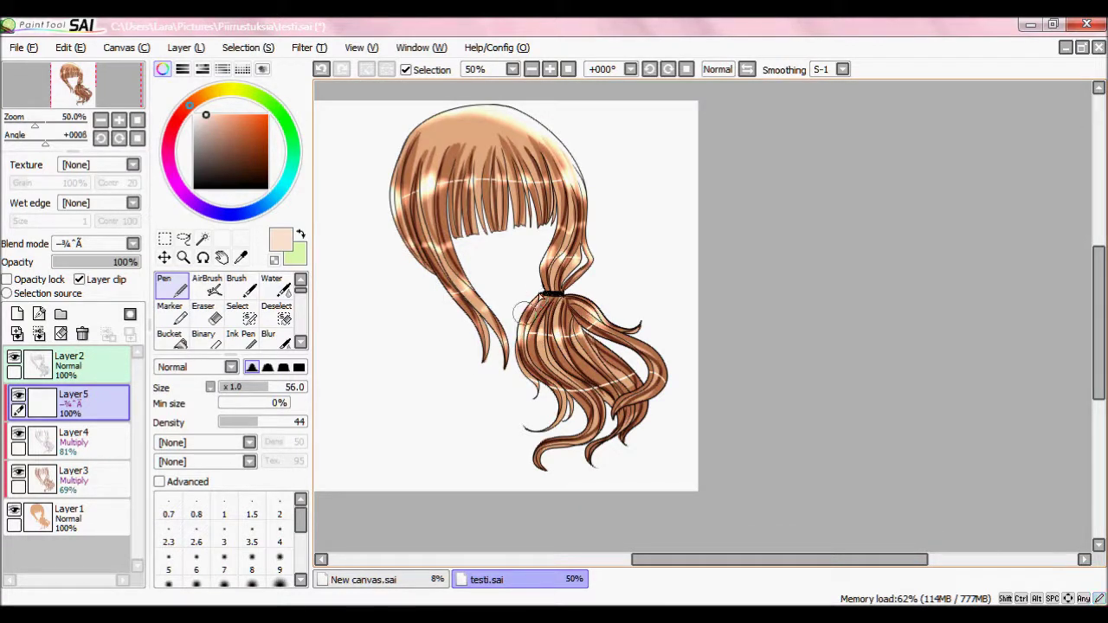
pyautogui.moveTo(540, 394); pyautogui.dragTo(587, 390)
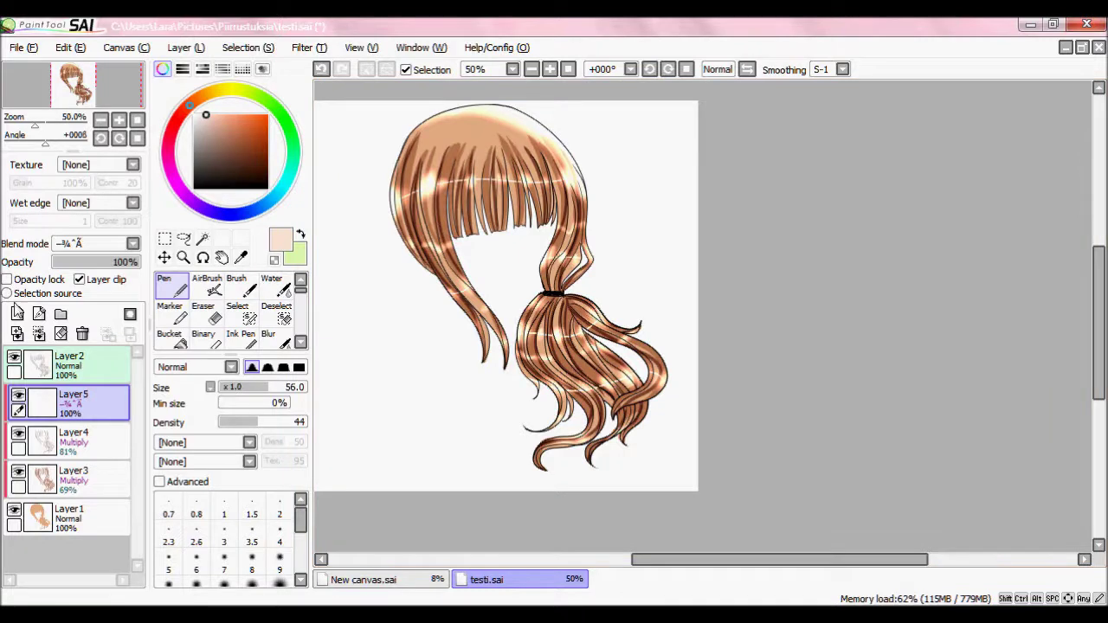
# Add another clipped layer in the –¾ˆÃ blend mode and set the pen to size 100 and density 62.
pyautogui.click(17, 313)
pyautogui.click(97, 244)
pyautogui.click(88, 338)
pyautogui.click(300, 388)
pyautogui.click(273, 422)
# Paint broad pale highlights over the fringe, both side locks and the top of the ponytail.
pyautogui.moveTo(580, 169)
pyautogui.mouseDown()
pyautogui.moveTo(420, 186)
pyautogui.moveTo(394, 207)
pyautogui.moveTo(388, 198)
pyautogui.moveTo(399, 136)
pyautogui.moveTo(536, 161)
pyautogui.mouseUp()
pyautogui.moveTo(584, 218)
pyautogui.mouseDown()
pyautogui.moveTo(587, 256)
pyautogui.moveTo(551, 262)
pyautogui.mouseUp()
pyautogui.moveTo(427, 257); pyautogui.dragTo(441, 248)
pyautogui.moveTo(445, 292)
pyautogui.mouseDown()
pyautogui.moveTo(503, 348)
pyautogui.moveTo(530, 330)
pyautogui.moveTo(519, 335)
pyautogui.moveTo(595, 312)
pyautogui.mouseUp()
# Paint broad pale highlights across the ponytail's middle strands and lower curls.
pyautogui.moveTo(520, 356); pyautogui.dragTo(566, 348)
pyautogui.moveTo(613, 376)
pyautogui.mouseDown()
pyautogui.moveTo(660, 381)
pyautogui.moveTo(641, 372)
pyautogui.mouseUp()
pyautogui.moveTo(615, 328)
pyautogui.mouseDown()
pyautogui.moveTo(620, 340)
pyautogui.moveTo(598, 382)
pyautogui.moveTo(529, 388)
pyautogui.mouseUp()
pyautogui.moveTo(555, 426); pyautogui.dragTo(631, 414)
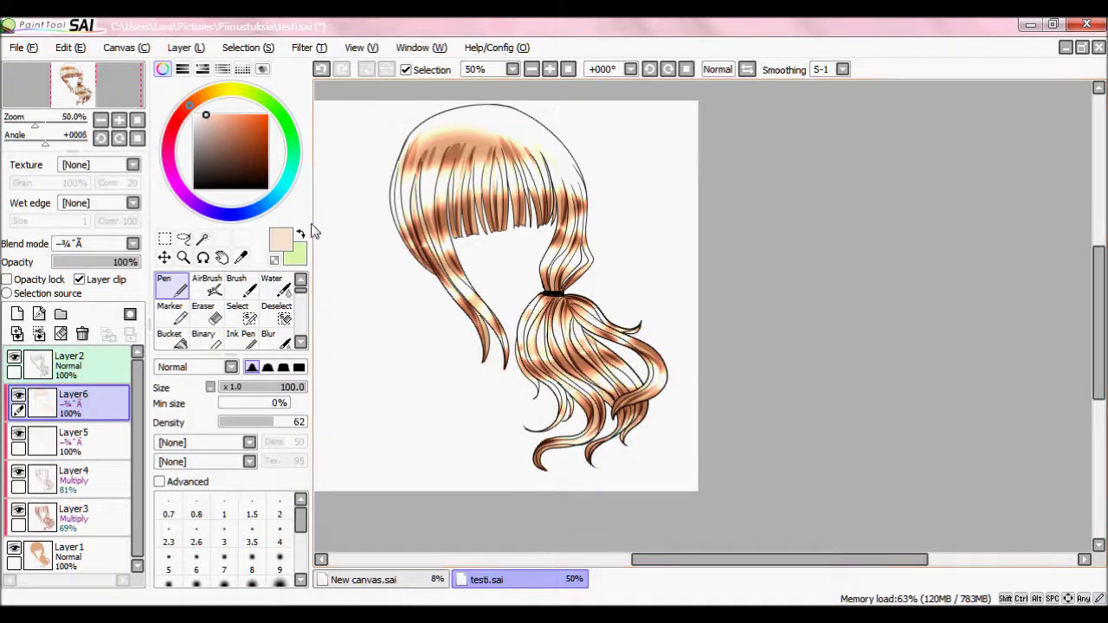
# Lower the opacity of Layer6 to 30% and of Layer5 to 55%, and check the whole hairstyle.
pyautogui.moveTo(97, 261); pyautogui.dragTo(78, 275)
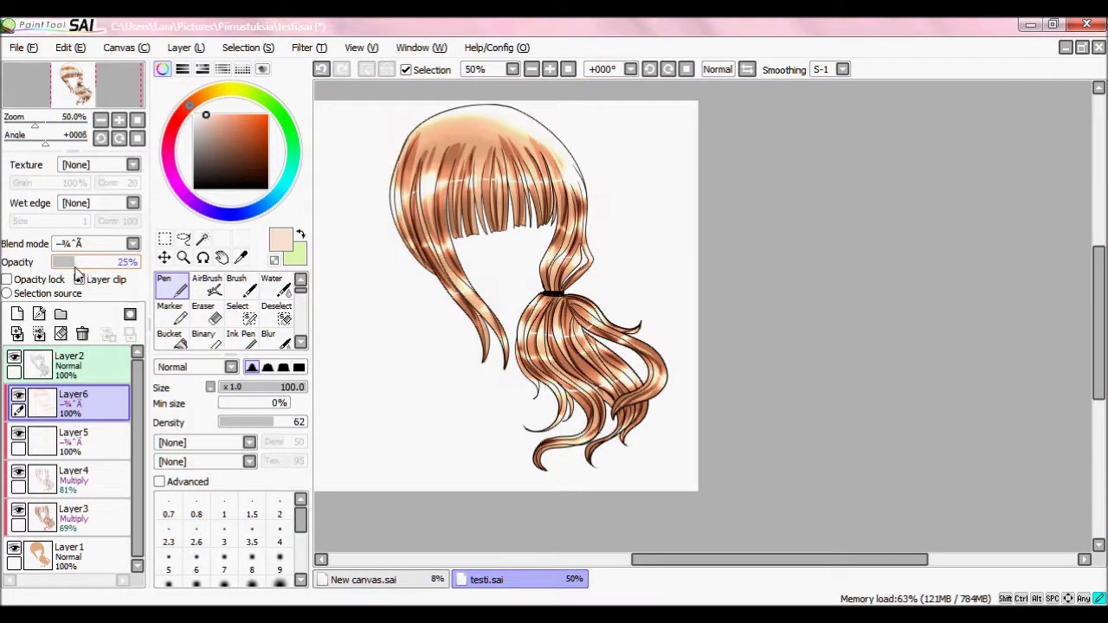
pyautogui.click(74, 441)
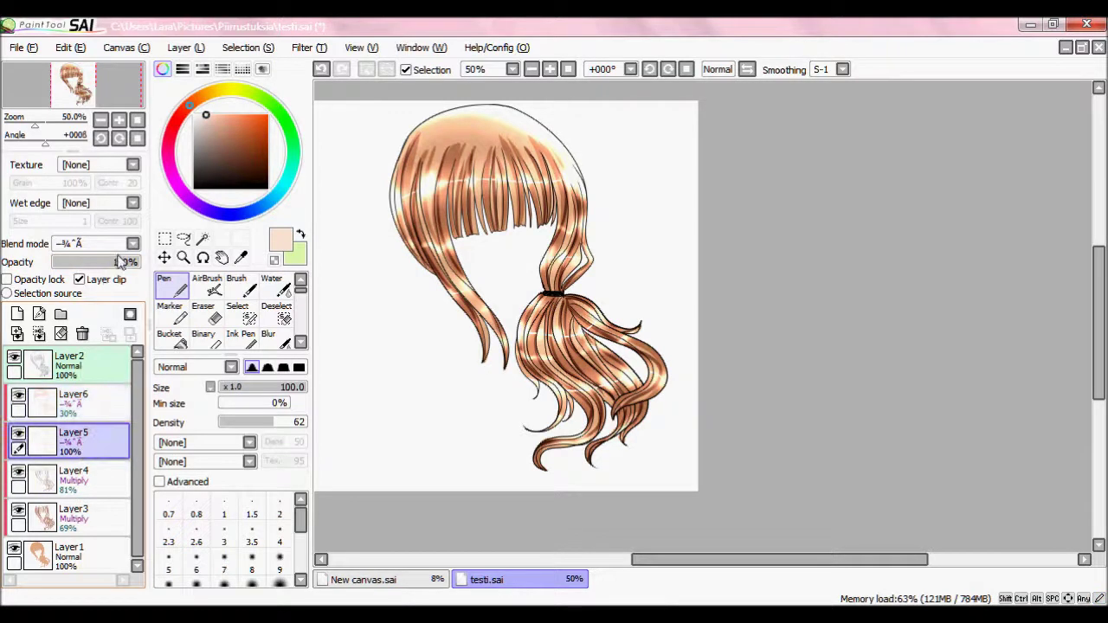
pyautogui.moveTo(122, 262); pyautogui.dragTo(96, 267)
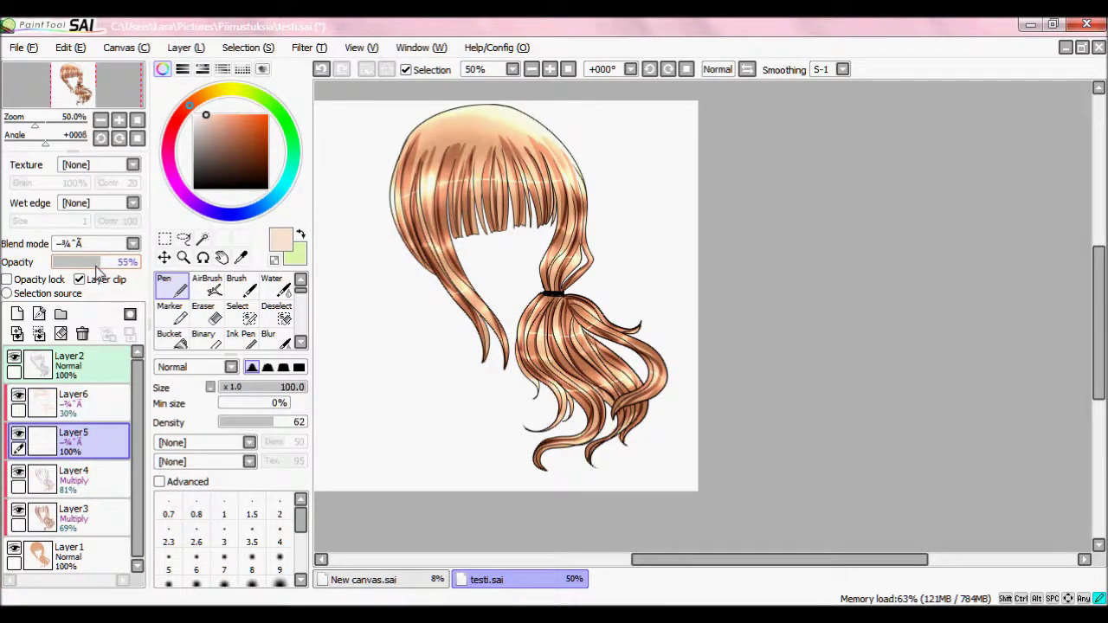
pyautogui.scroll(-2, 619, 299)
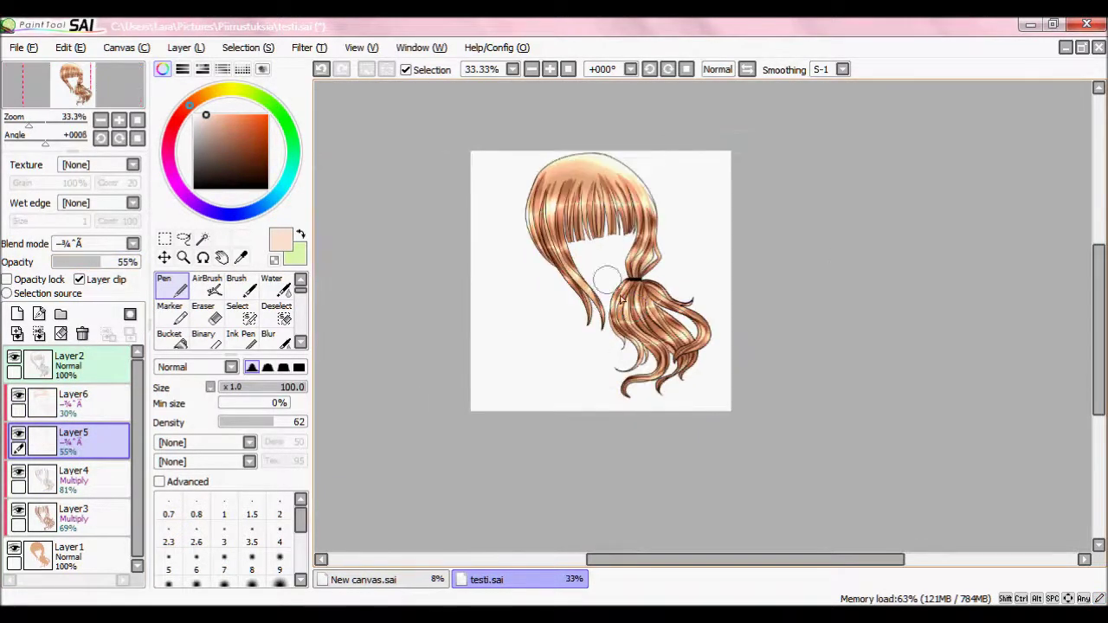
pyautogui.scroll(2, 580, 227)
pyautogui.scroll(-2, 619, 285)
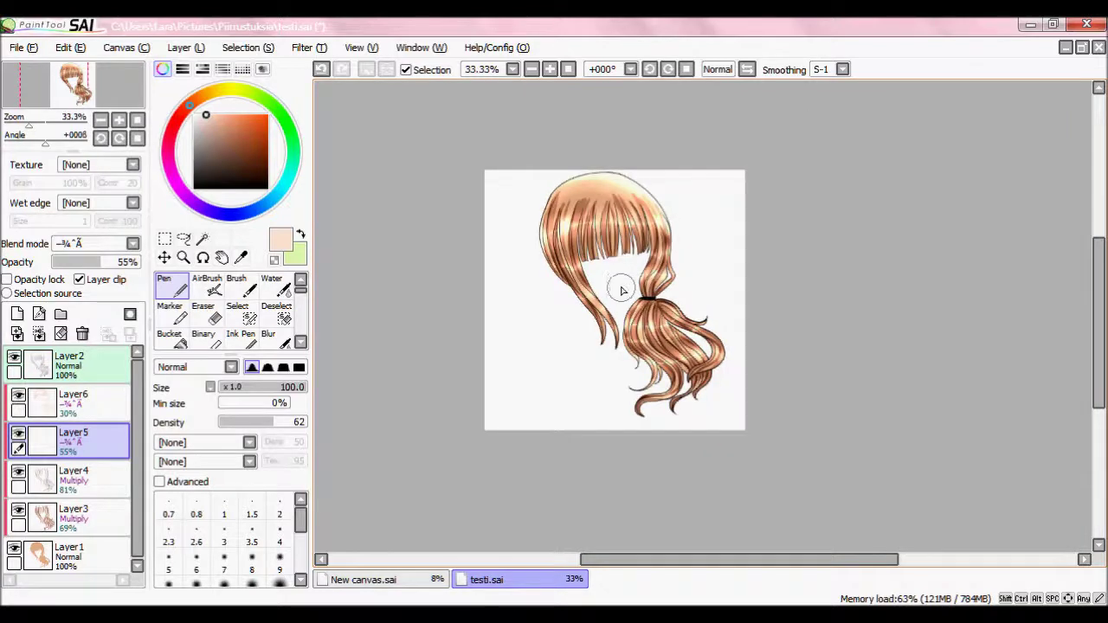